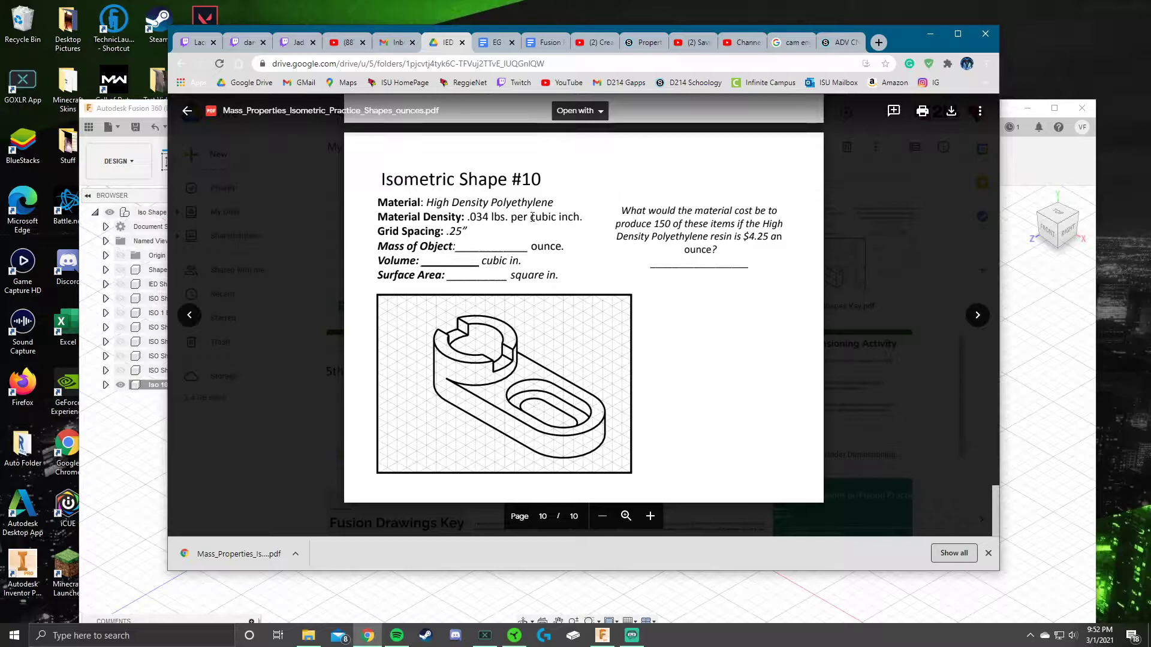
# Step: Zoom the Drive PDF preview in three levels and scroll down to the Isometric Shape #10 drawing
pyautogui.click(650, 516)
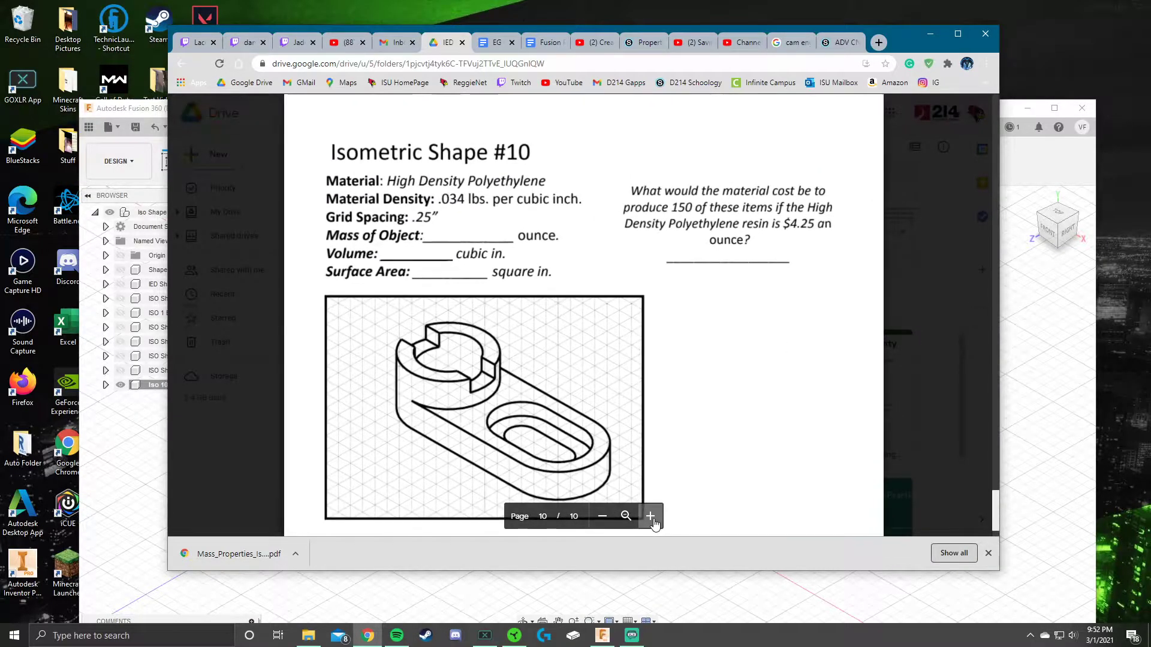
pyautogui.click(651, 517)
pyautogui.click(650, 517)
pyautogui.scroll(-2, 563, 361)
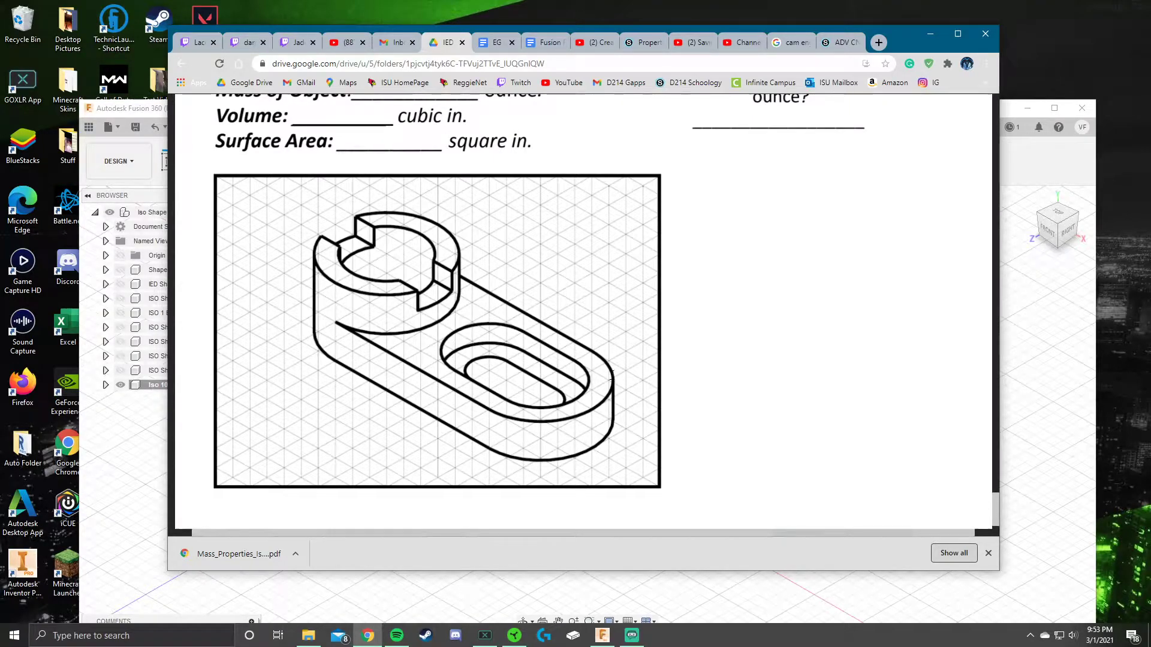
pyautogui.scroll(2, 600, 366)
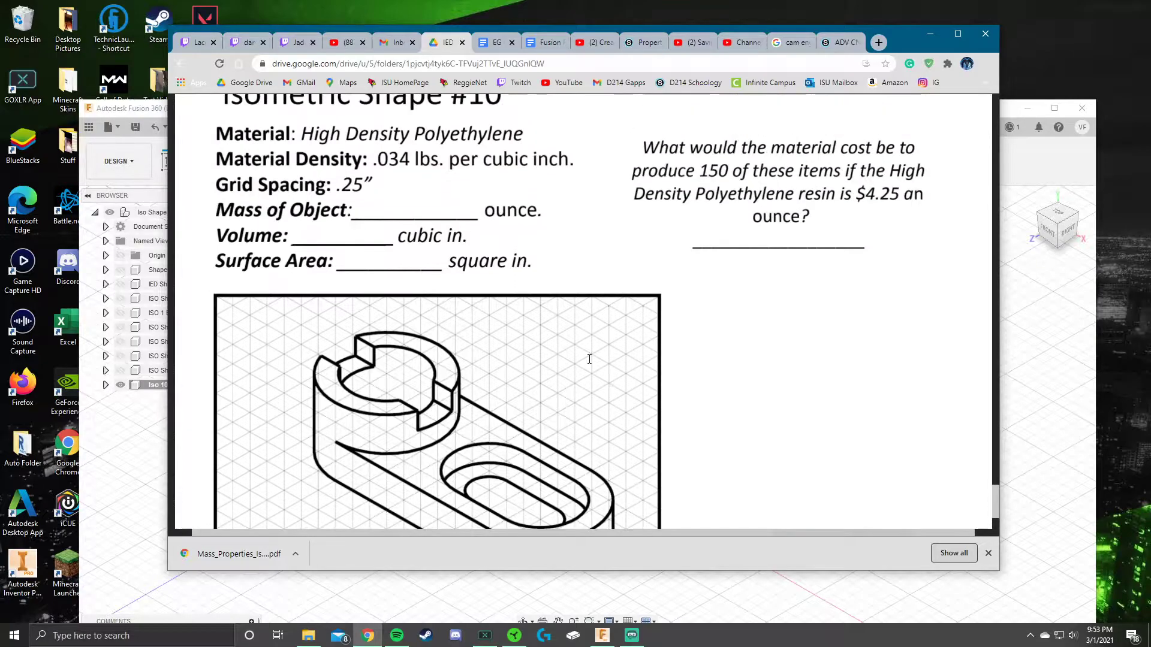
pyautogui.scroll(-2, 558, 361)
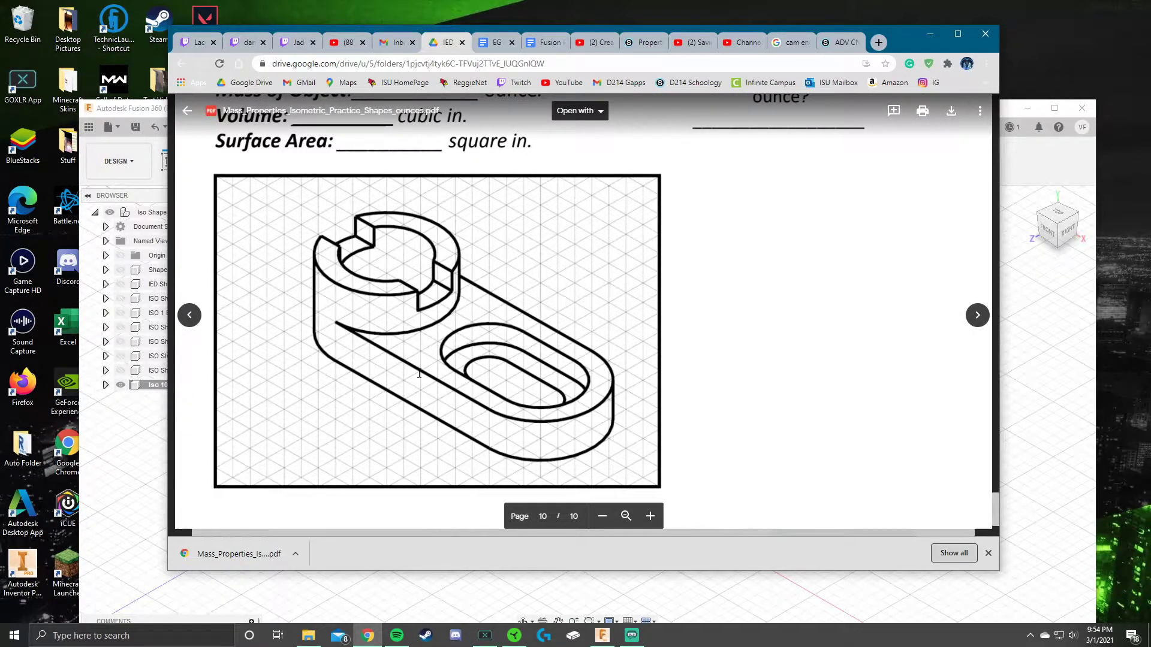
# Step: In Fusion 360, start a new sketch on the bottom XY origin plane
pyautogui.click(127, 111)
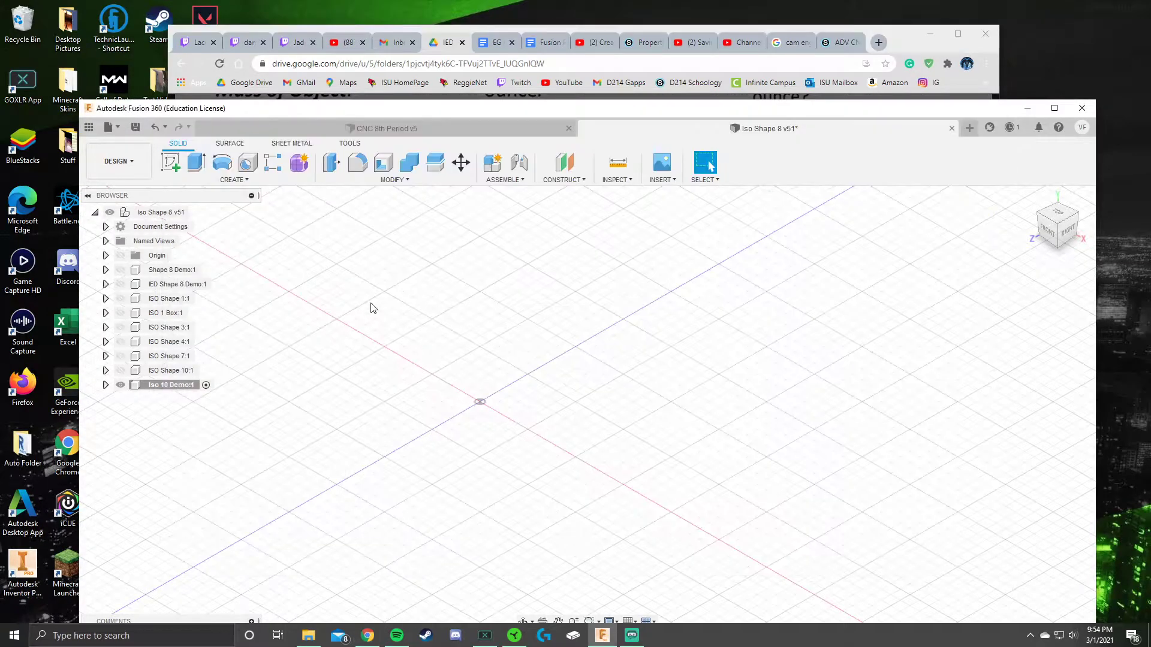
pyautogui.click(171, 163)
pyautogui.click(488, 426)
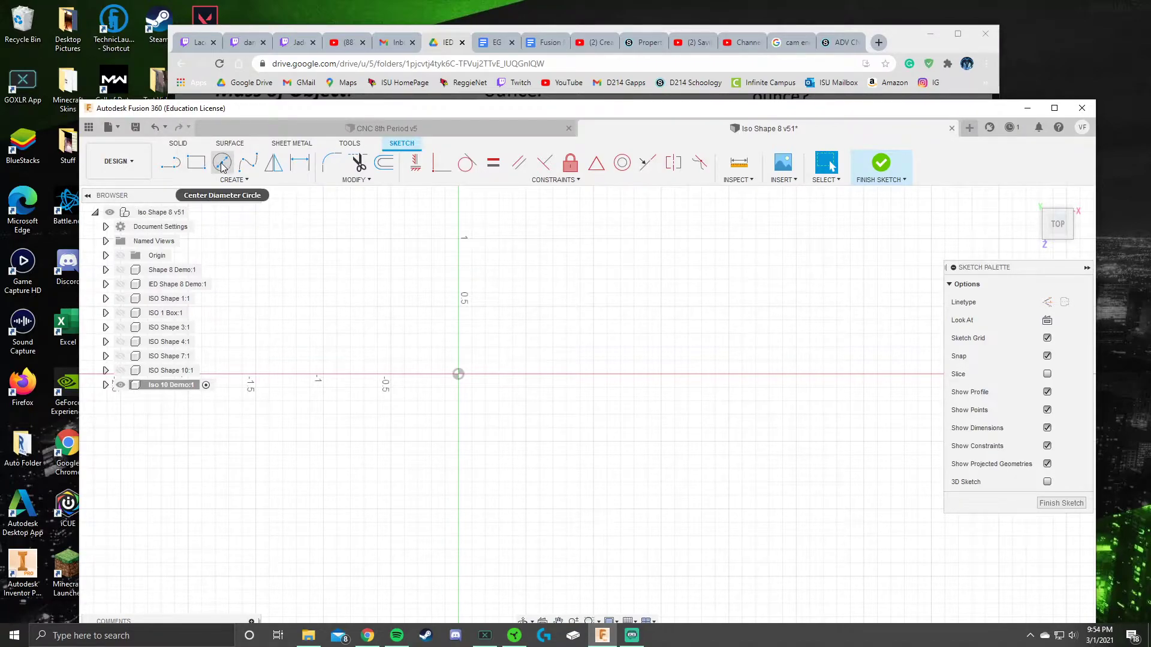
# Step: Draw a 2.25 in horizontal line starting at the sketch origin
pyautogui.click(173, 166)
pyautogui.click(458, 374)
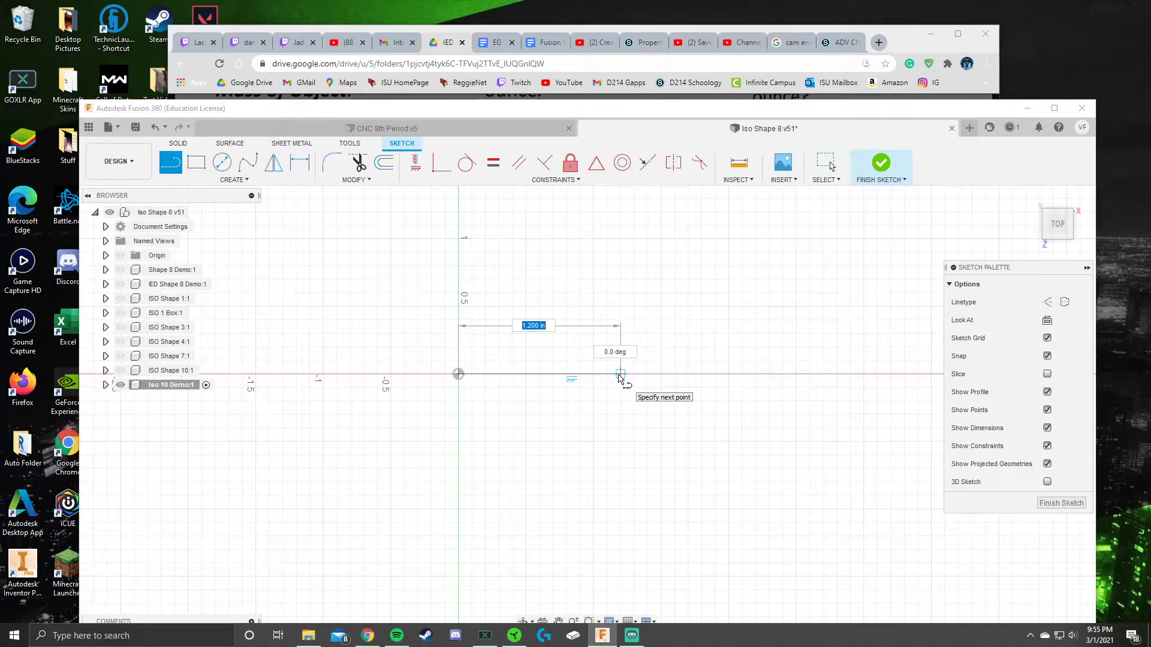
pyautogui.write('2.25')
pyautogui.press('Return')
pyautogui.press('Escape')
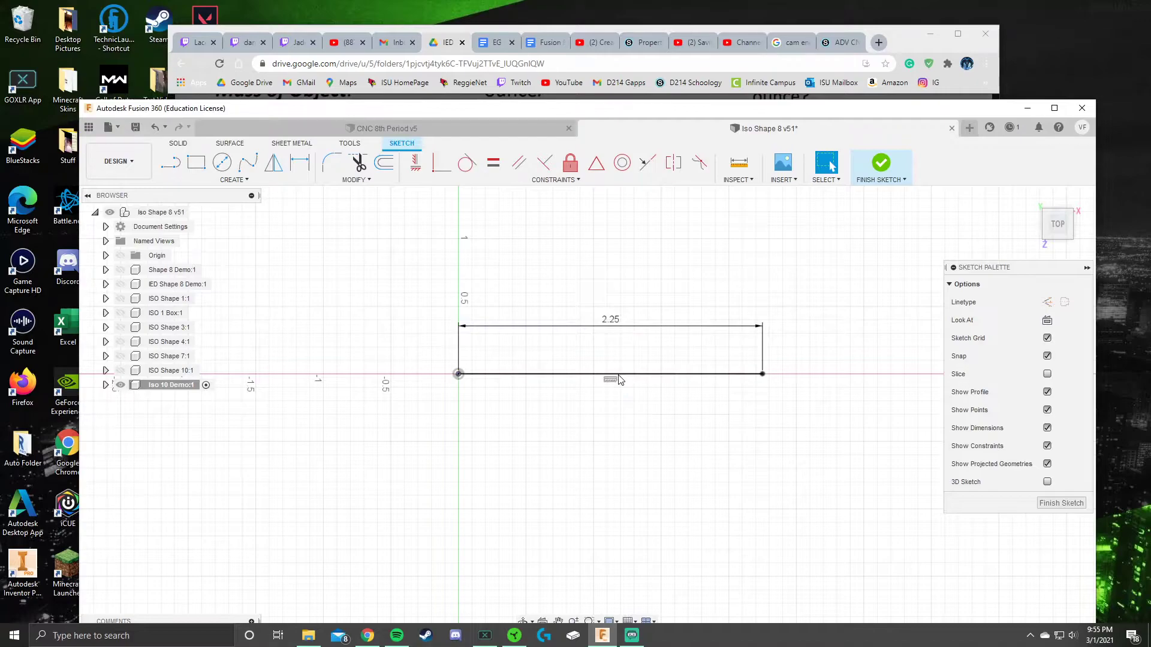
pyautogui.scroll(-1, 624, 291)
pyautogui.moveTo(624, 291); pyautogui.dragTo(504, 344, button='middle')
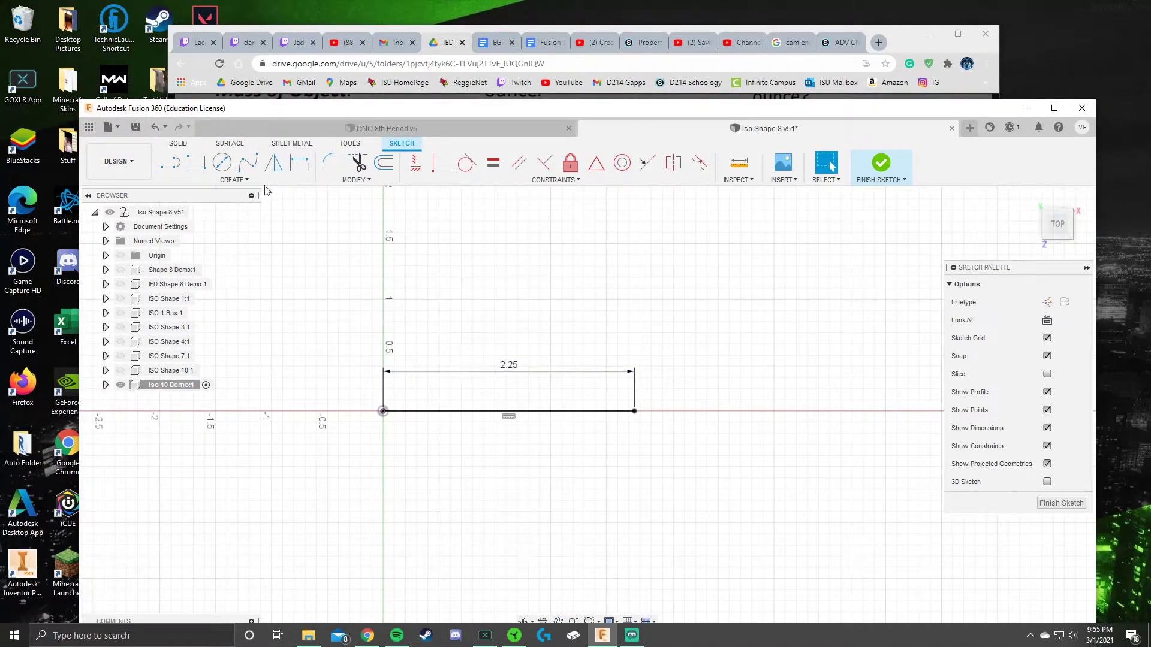
pyautogui.click(233, 179)
pyautogui.moveTo(191, 232)
pyautogui.click(294, 234)
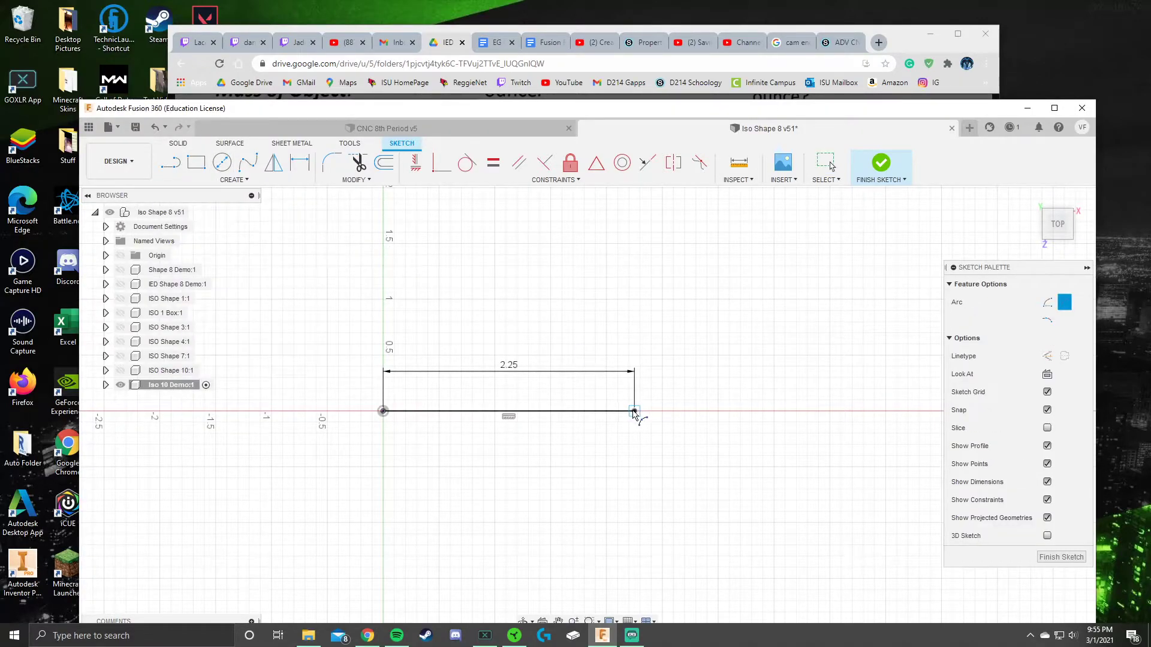
pyautogui.click(634, 412)
pyautogui.click(634, 286)
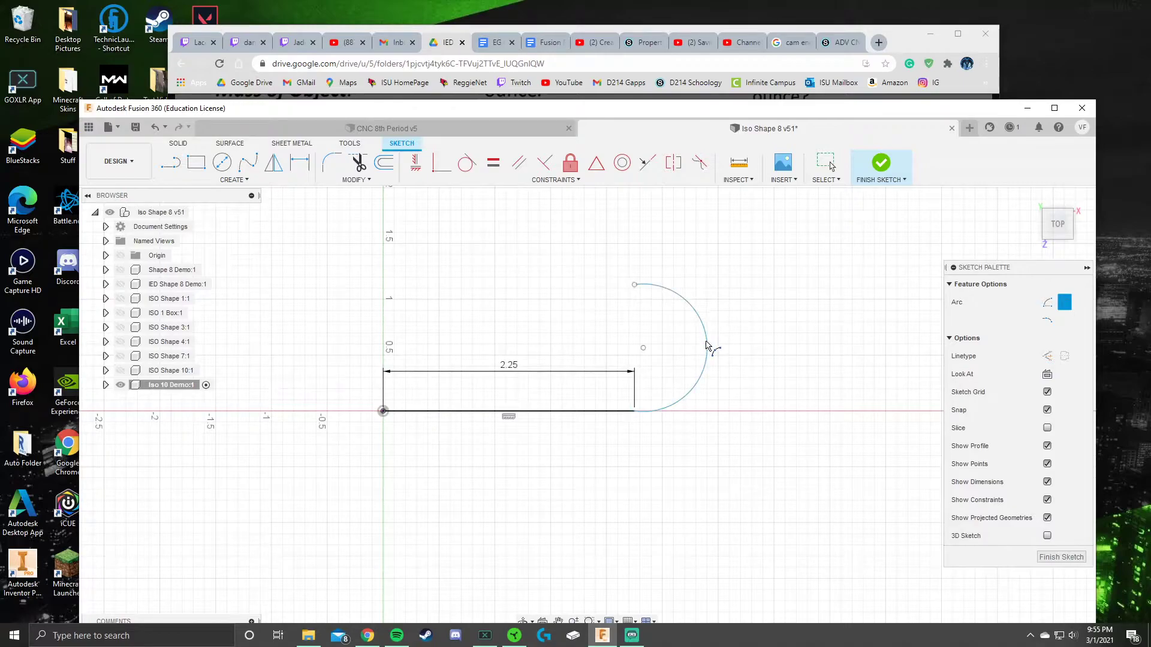
pyautogui.click(708, 344)
pyautogui.click(300, 163)
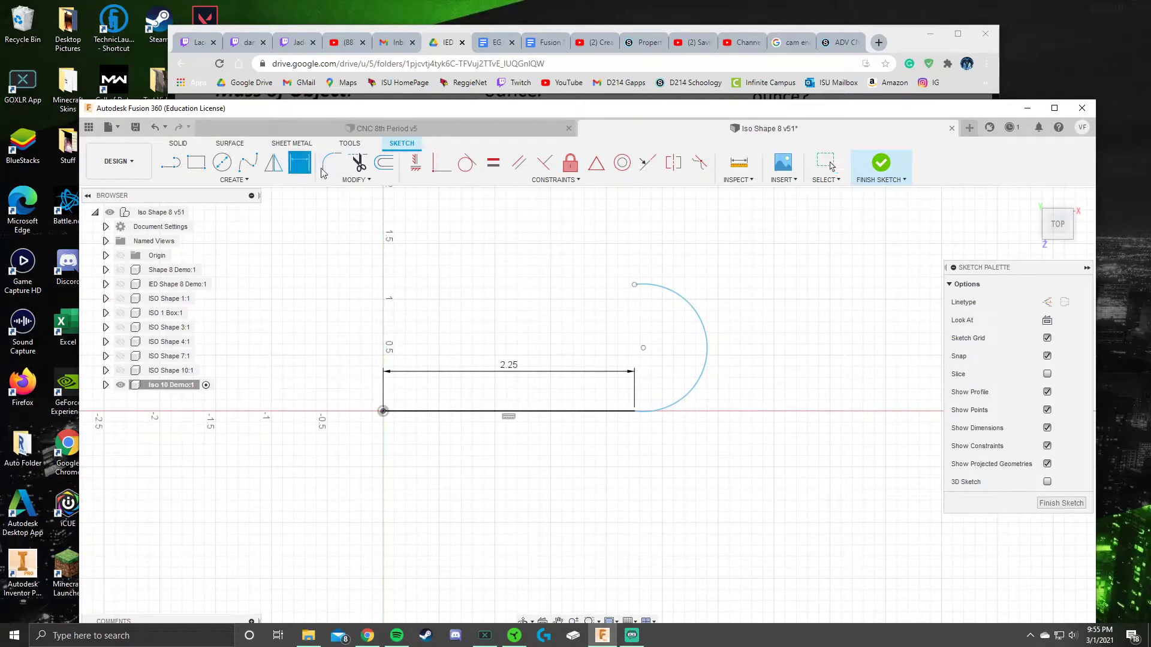
pyautogui.click(707, 333)
pyautogui.click(766, 337)
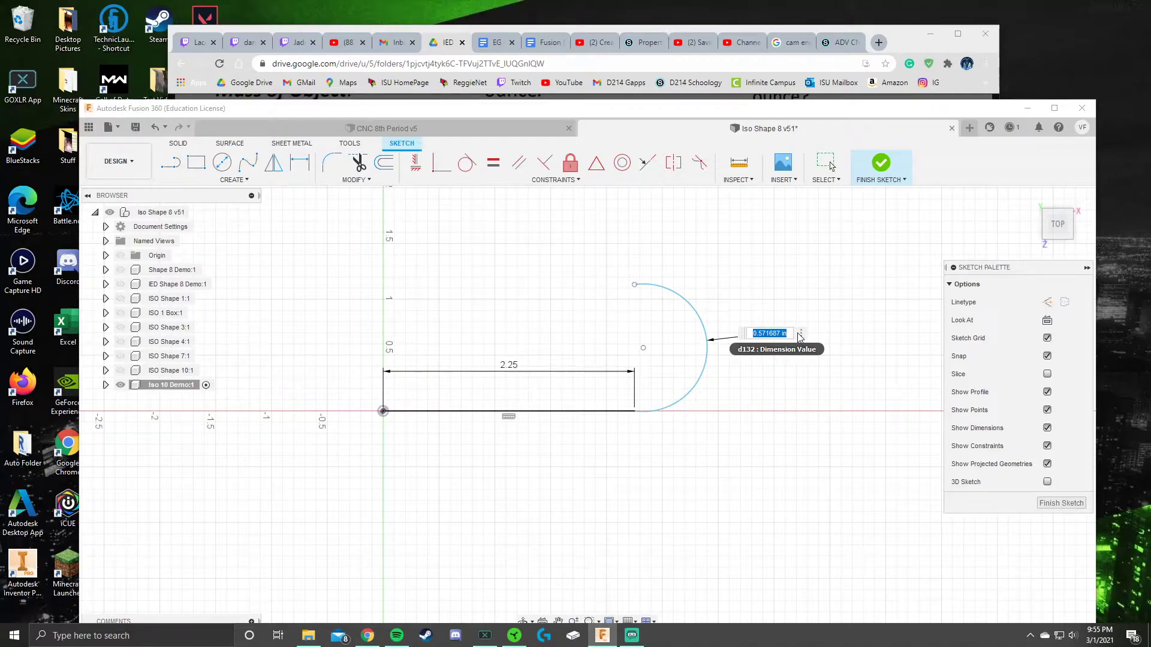
pyautogui.press('BackSpace')
pyautogui.write('.75')
pyautogui.press('Return')
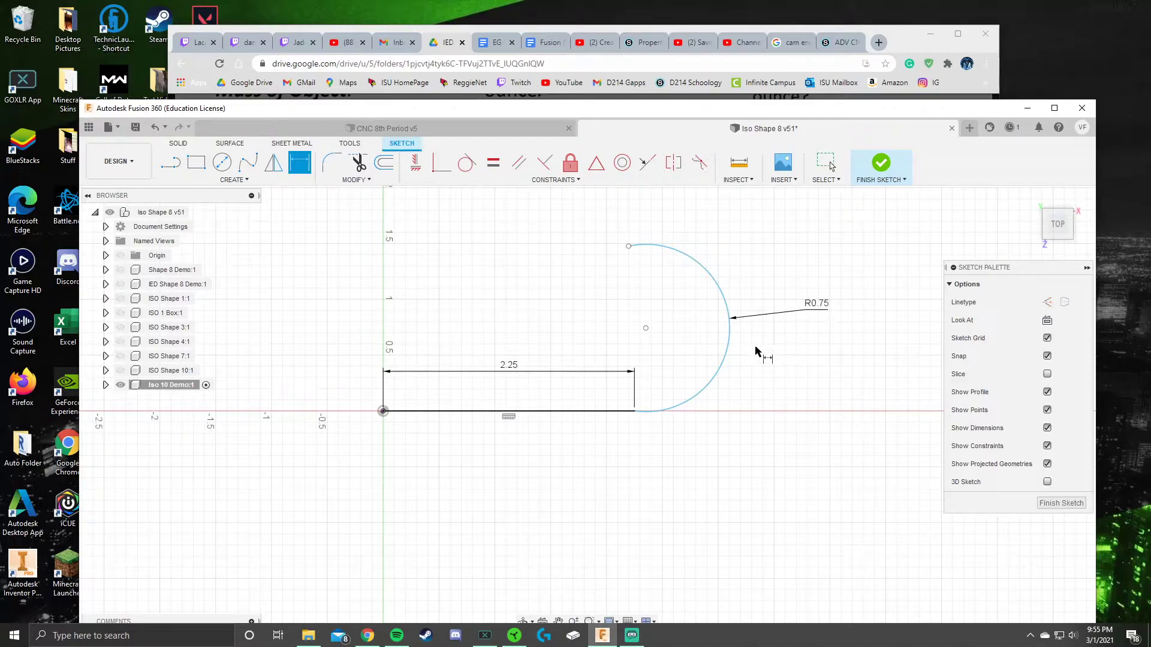
pyautogui.press('Escape')
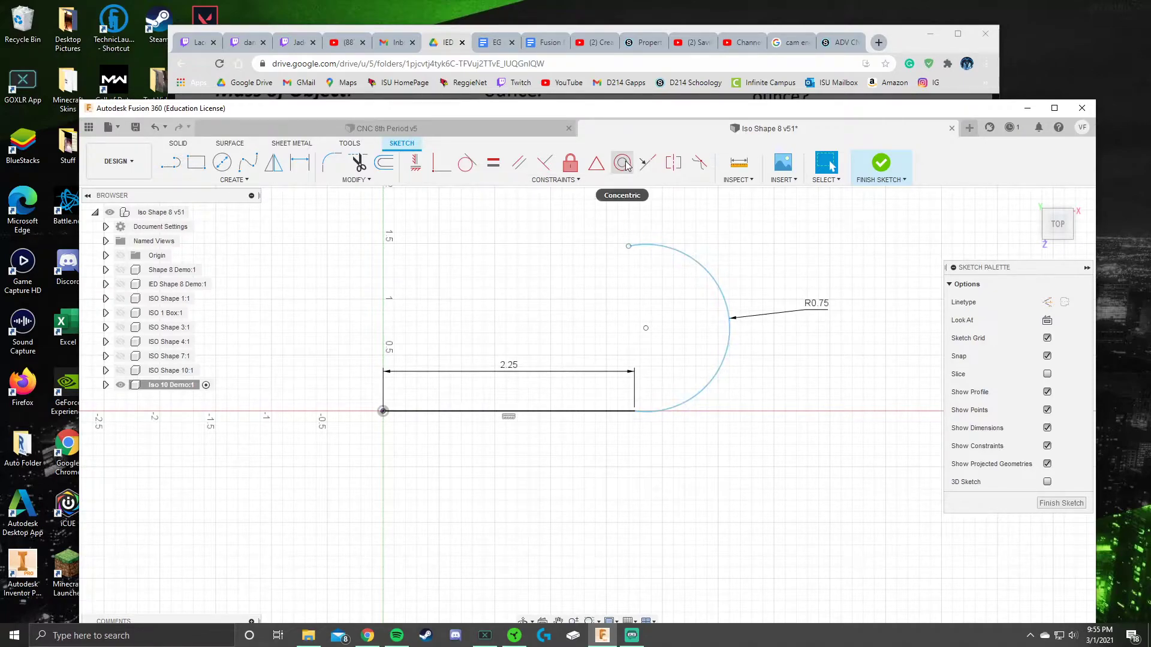
pyautogui.click(468, 166)
pyautogui.click(634, 246)
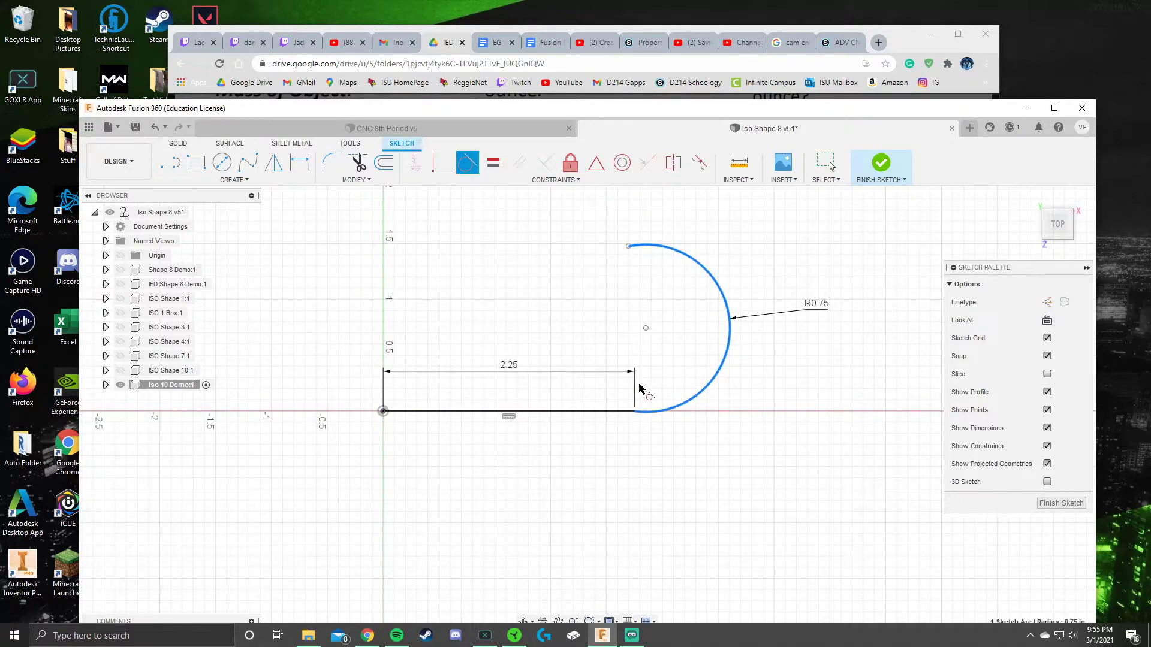
pyautogui.click(624, 412)
pyautogui.press('Escape')
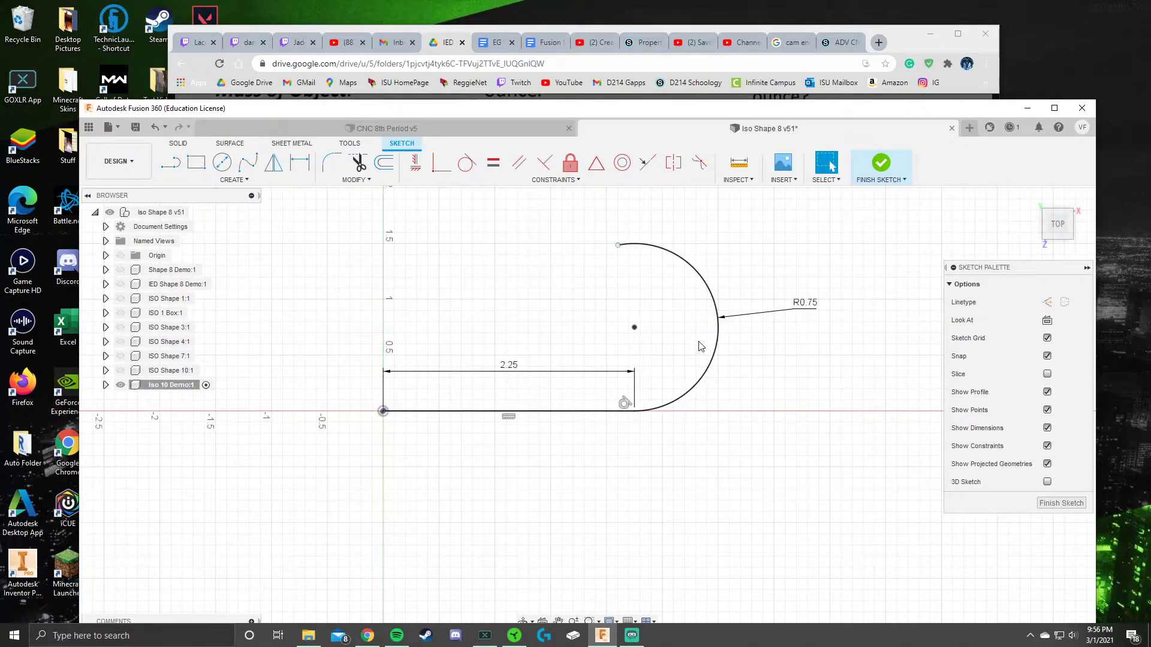
pyautogui.scroll(5, 611, 270)
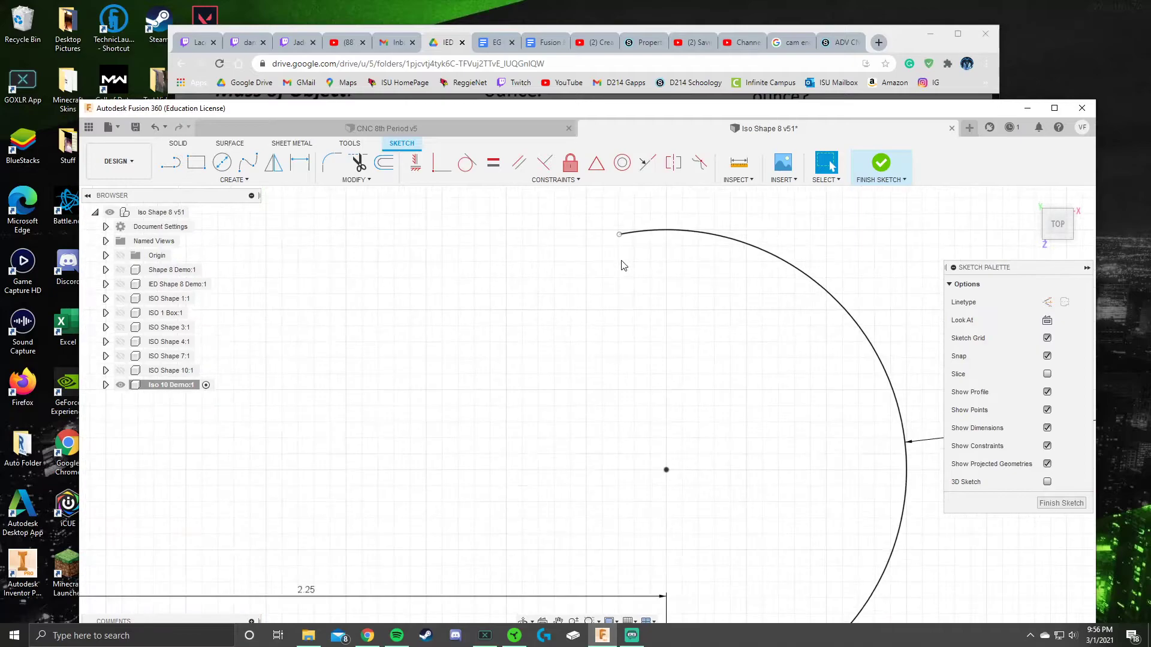
pyautogui.scroll(-3, 634, 297)
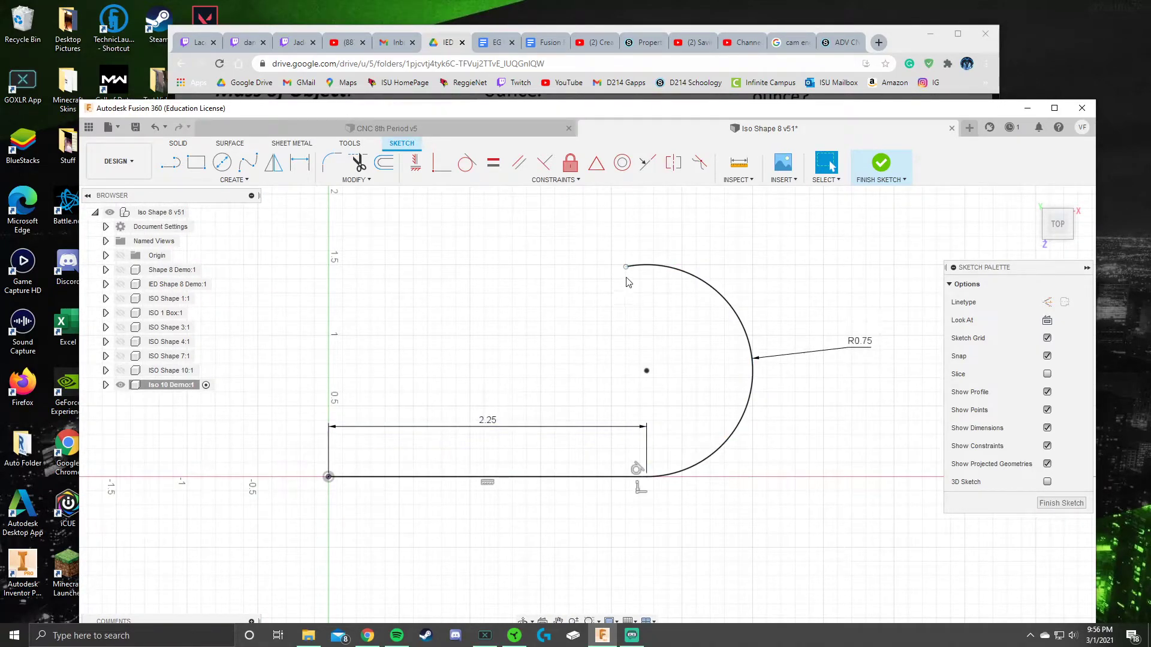
pyautogui.moveTo(628, 267); pyautogui.dragTo(643, 266)
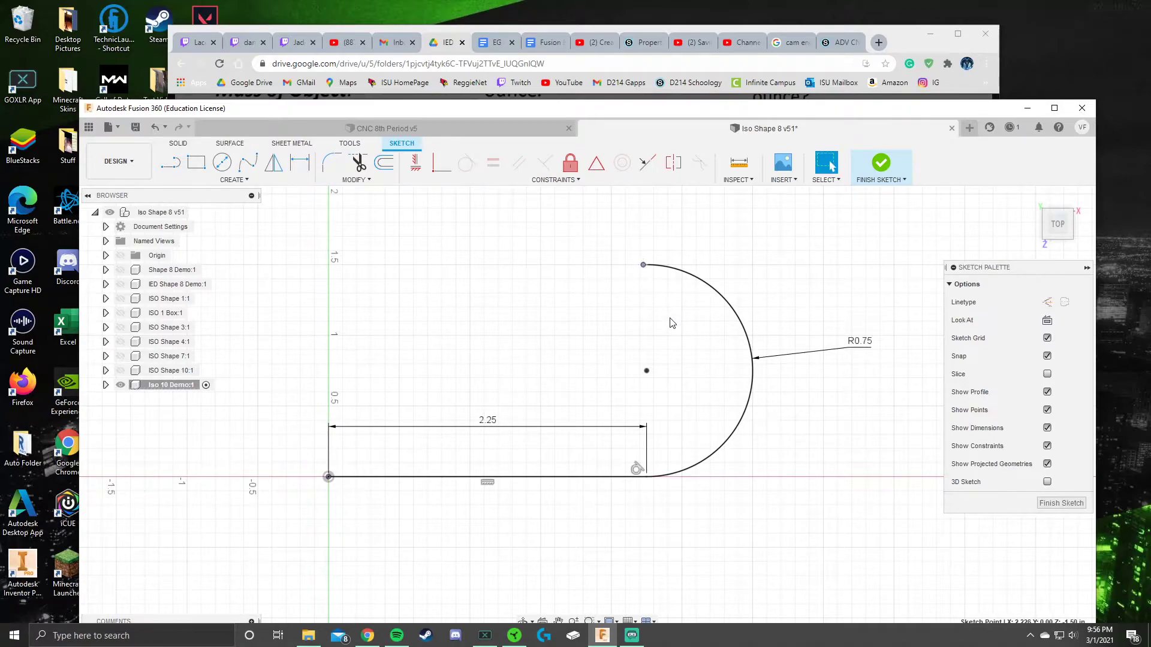
pyautogui.click(707, 290)
pyautogui.press('Delete')
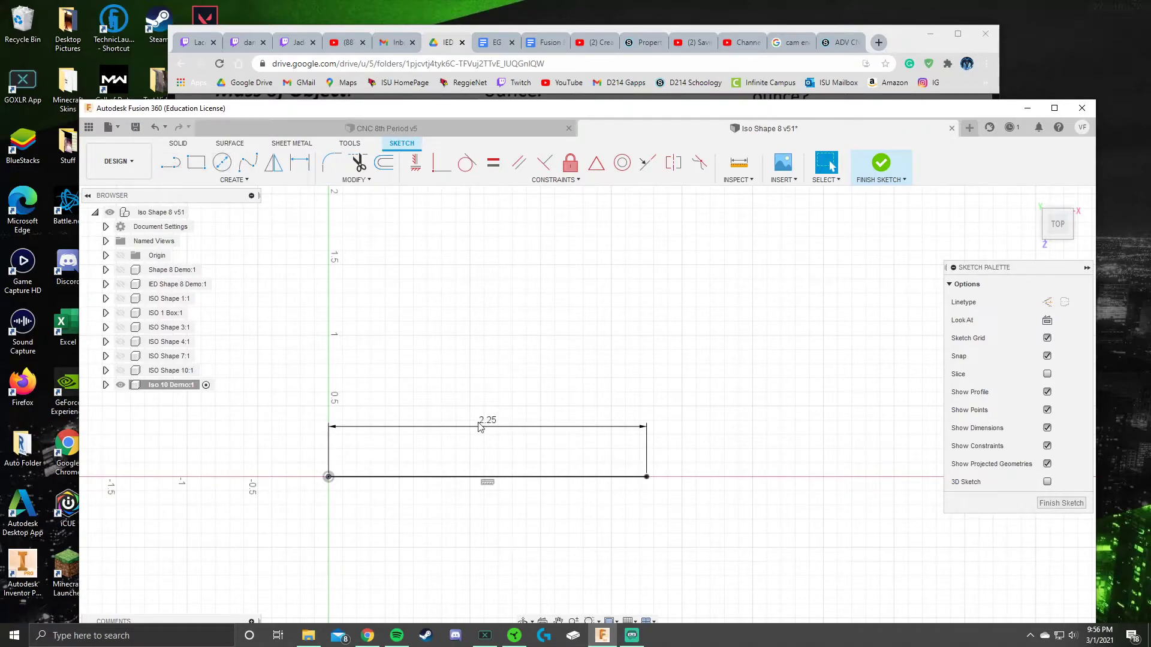
# Step: Replace the 2.25 in line with a center-point slot 1.5 in wide starting at the origin
pyautogui.click(490, 477)
pyautogui.press('Delete')
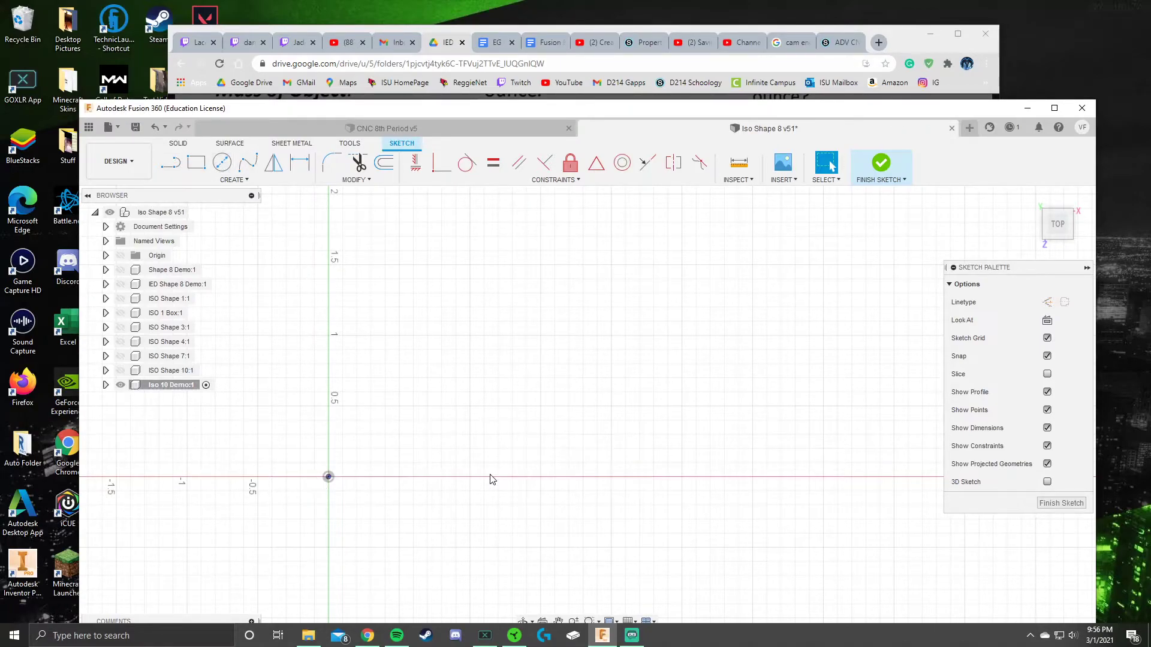
pyautogui.scroll(-2, 557, 374)
pyautogui.click(231, 180)
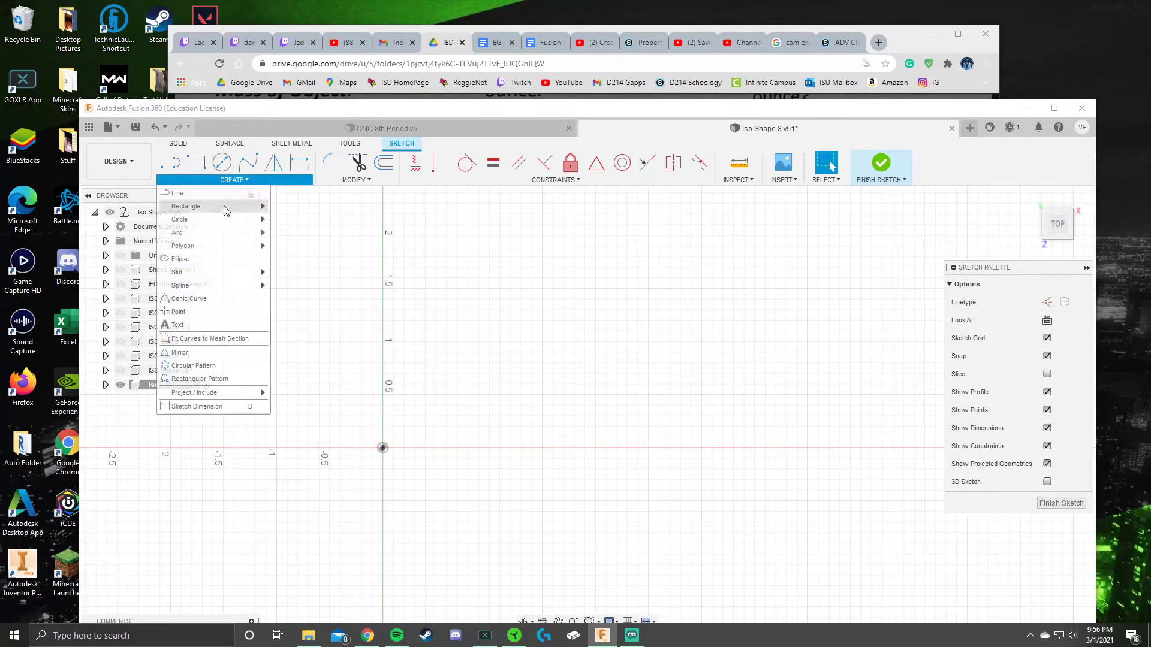
pyautogui.moveTo(240, 271)
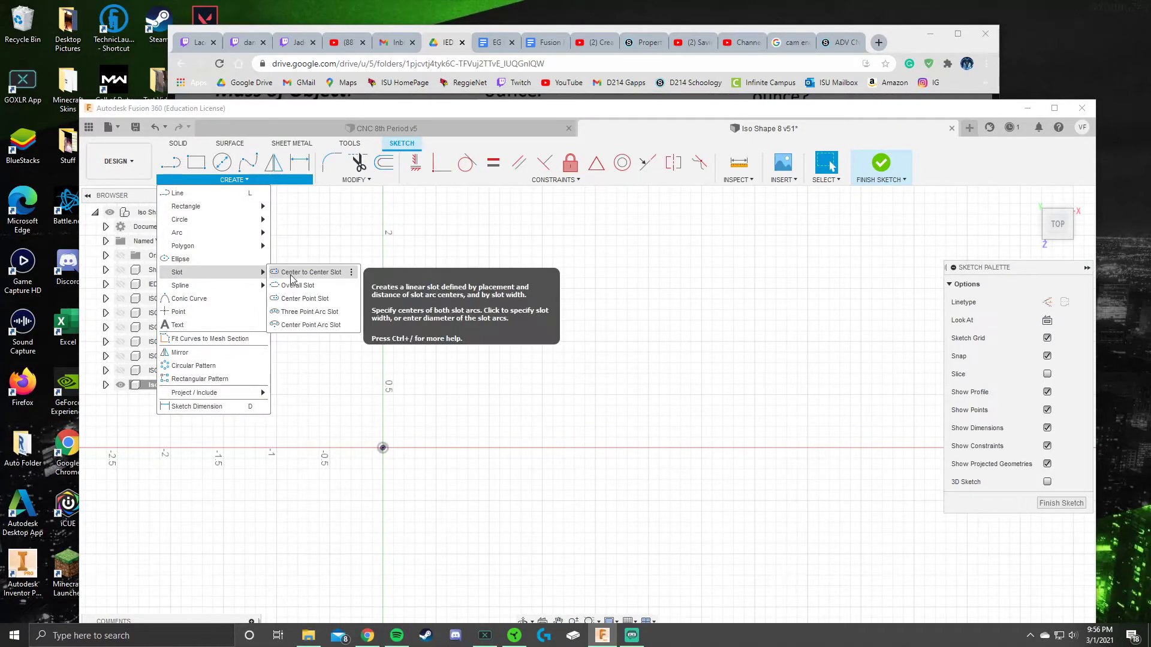
pyautogui.click(290, 276)
pyautogui.moveTo(508, 324); pyautogui.dragTo(546, 313, button='middle')
pyautogui.scroll(-2, 546, 313)
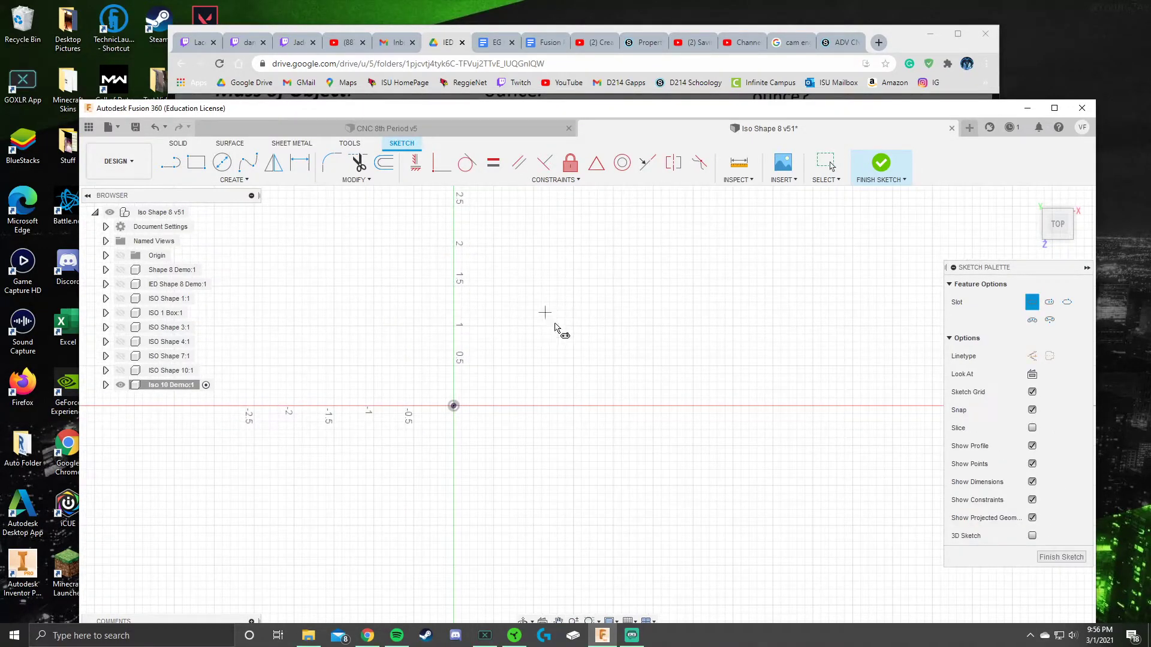
pyautogui.click(454, 407)
pyautogui.click(660, 407)
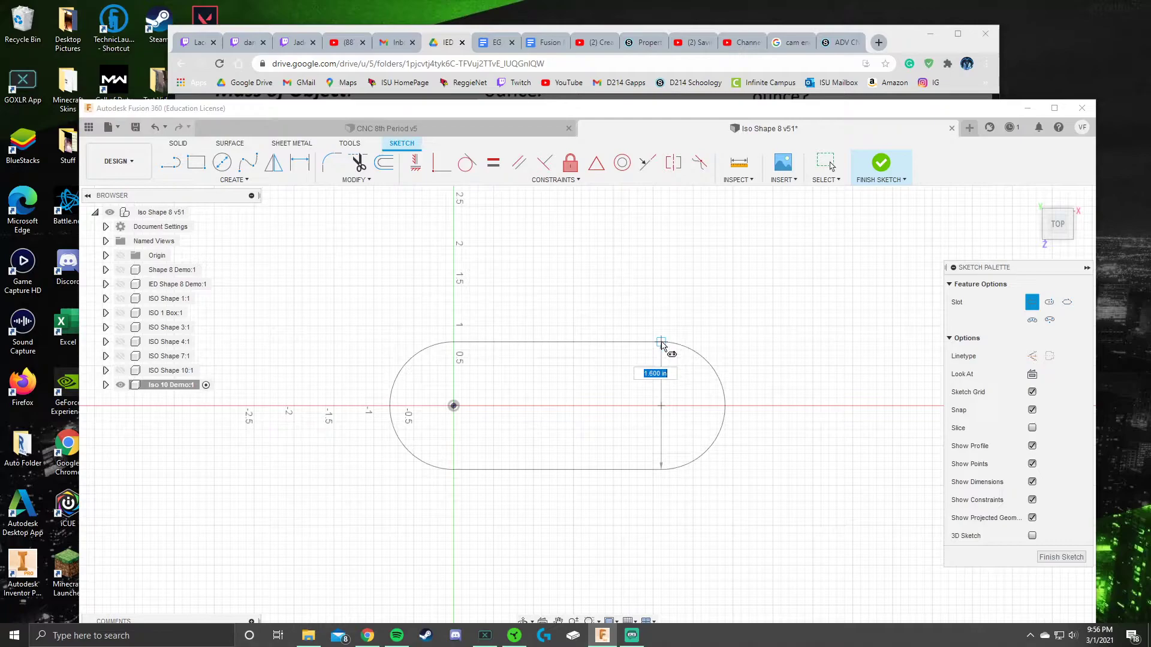
pyautogui.write('1.5')
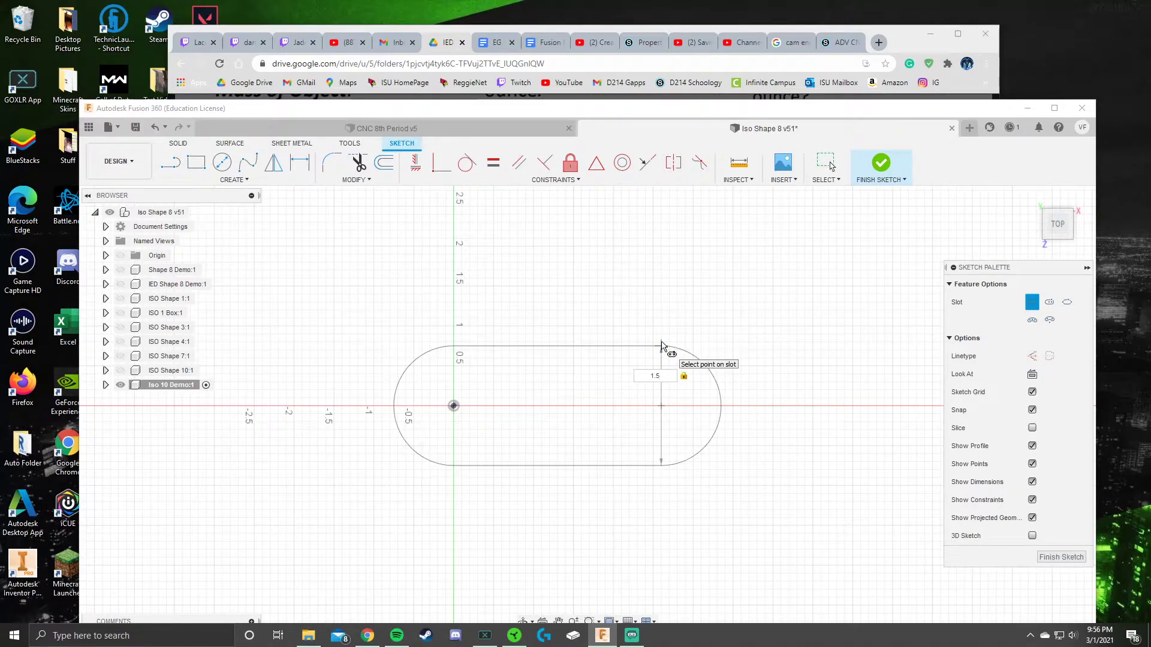
pyautogui.click(681, 454)
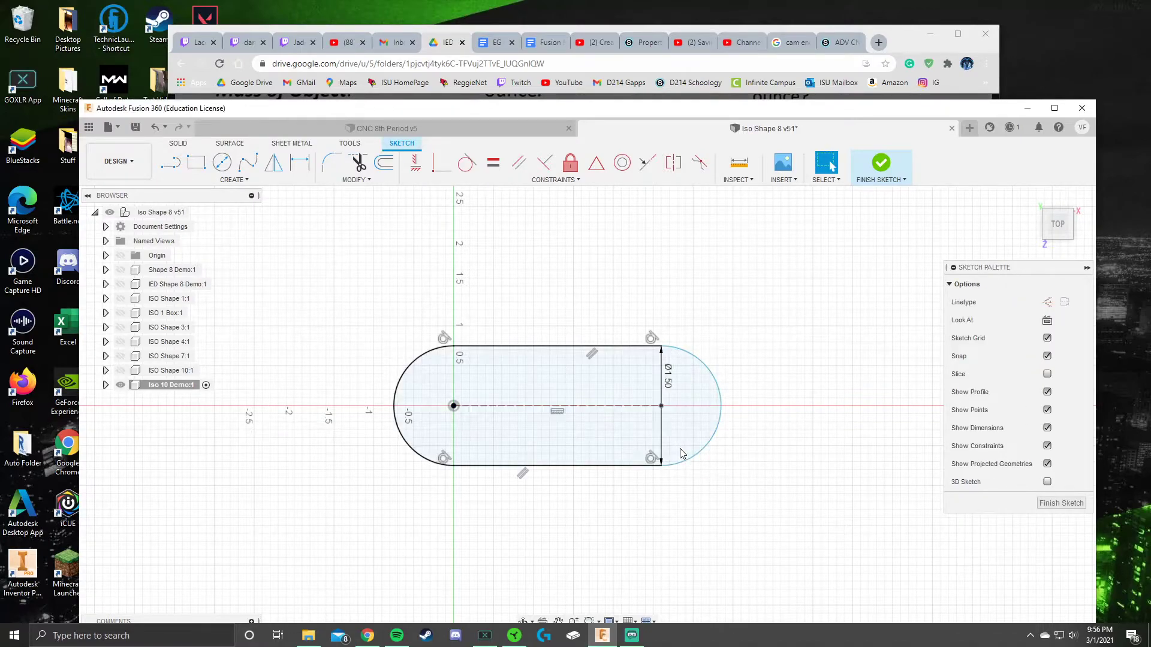
# Step: Dimension the slot's centre-to-centre distance to 2.25 in
pyautogui.click(299, 163)
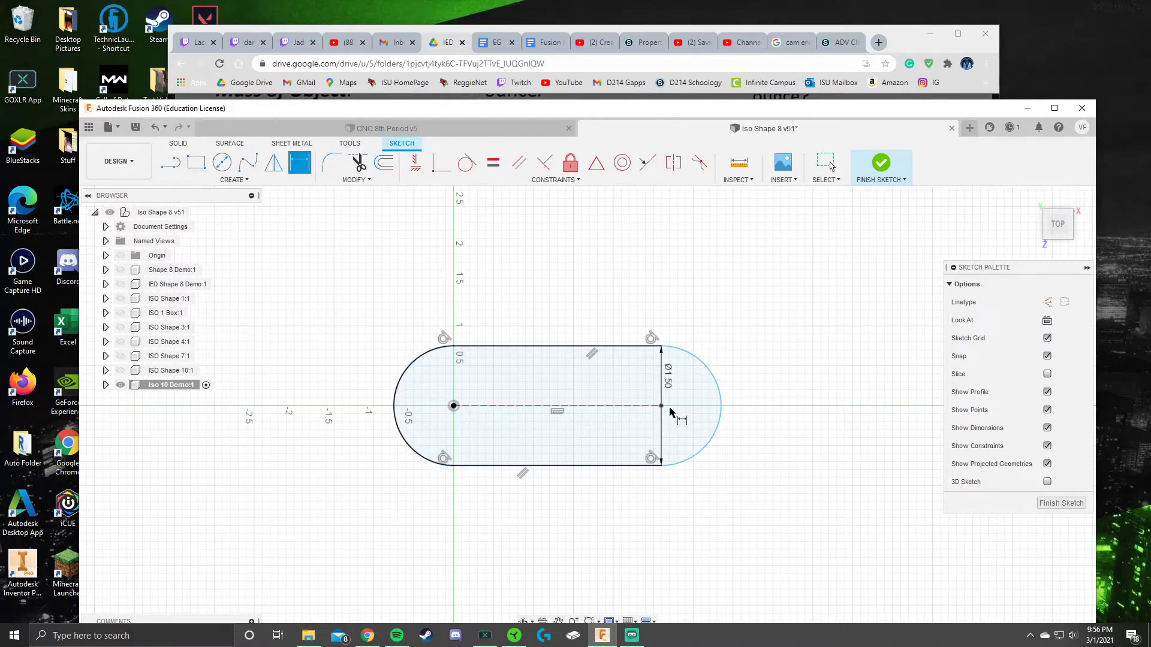
pyautogui.click(453, 406)
pyautogui.click(662, 406)
pyautogui.click(577, 295)
pyautogui.press('BackSpace')
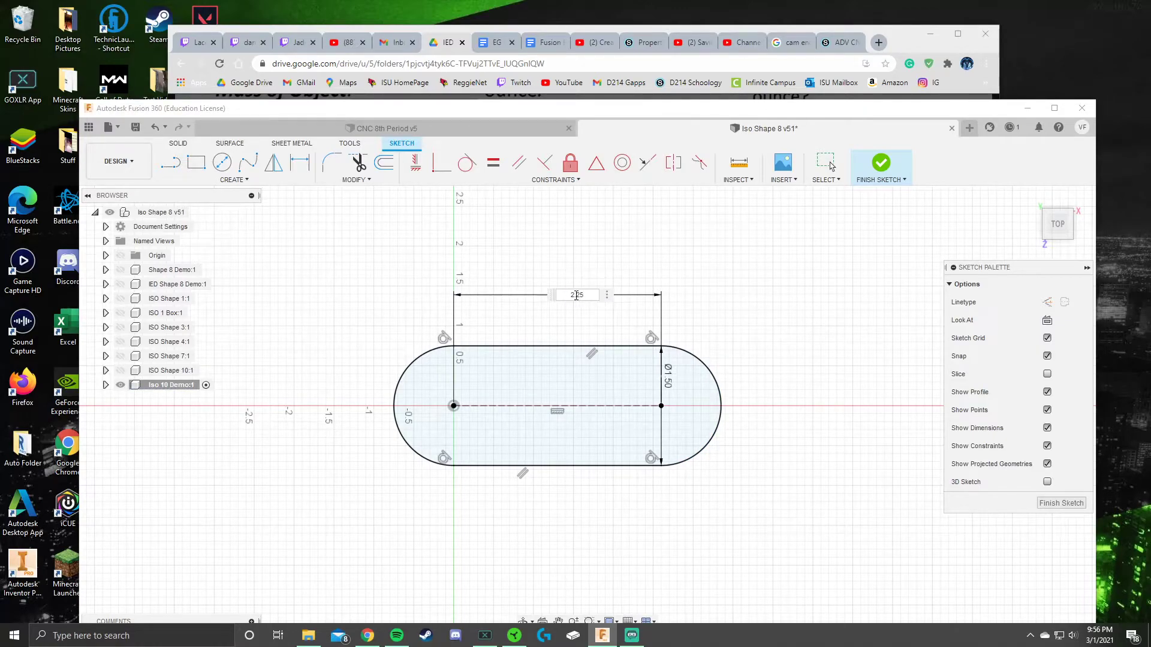
pyautogui.press('Return')
pyautogui.press('Escape')
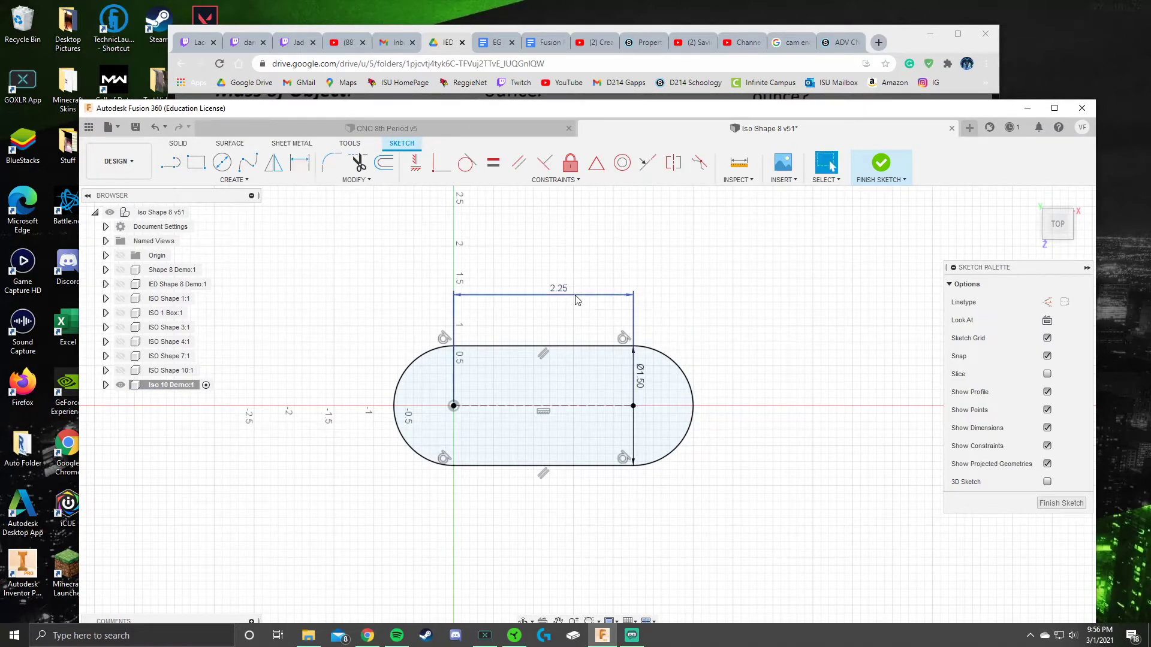
# Step: Finish the slot sketch and compare the home view against the reference PDF drawing
pyautogui.click(880, 163)
pyautogui.click(1035, 198)
pyautogui.scroll(-3, 739, 312)
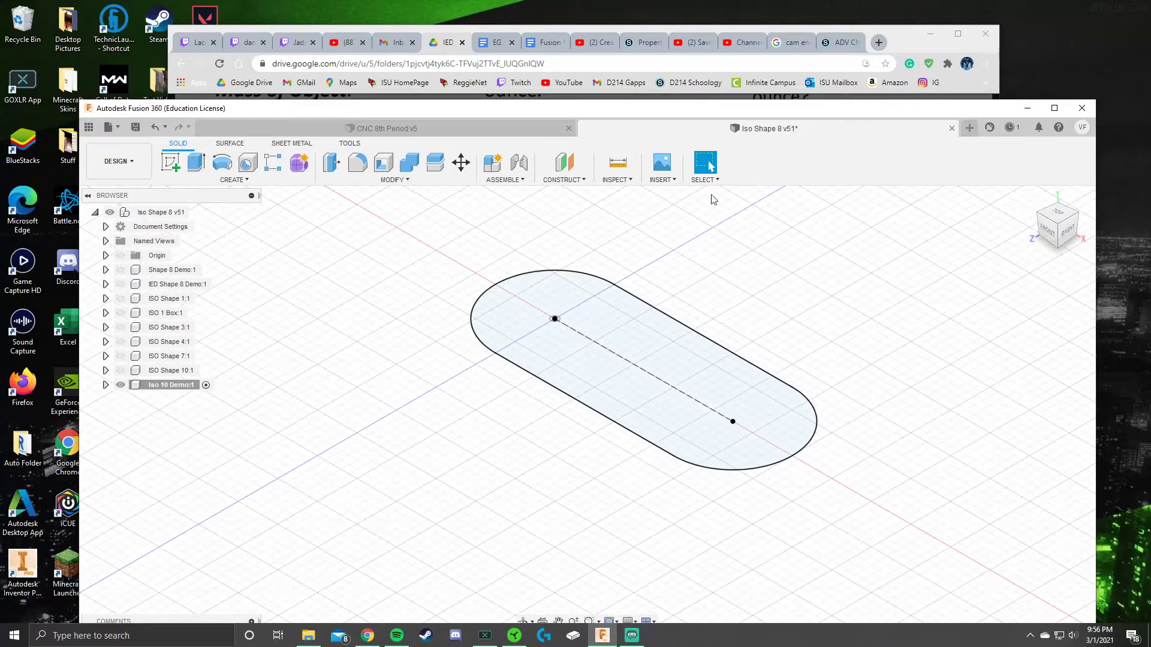
pyautogui.click(898, 43)
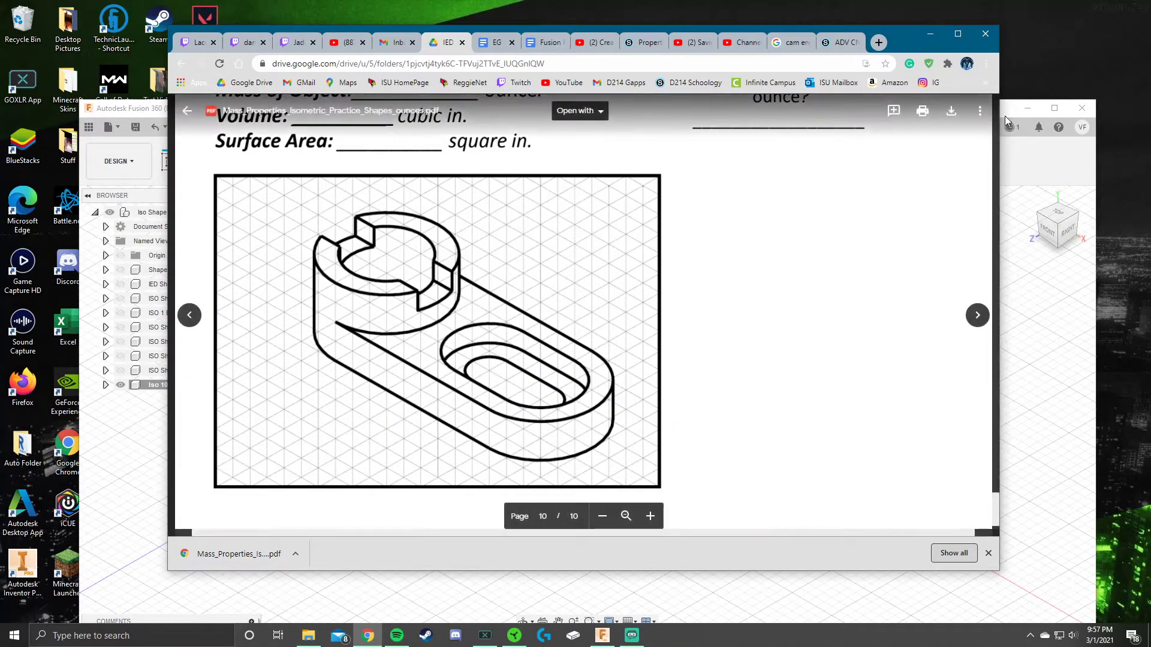
pyautogui.click(1008, 113)
# Step: Extrude the slot profile 0.5 in into a solid plate and save with Ctrl+S
pyautogui.click(196, 161)
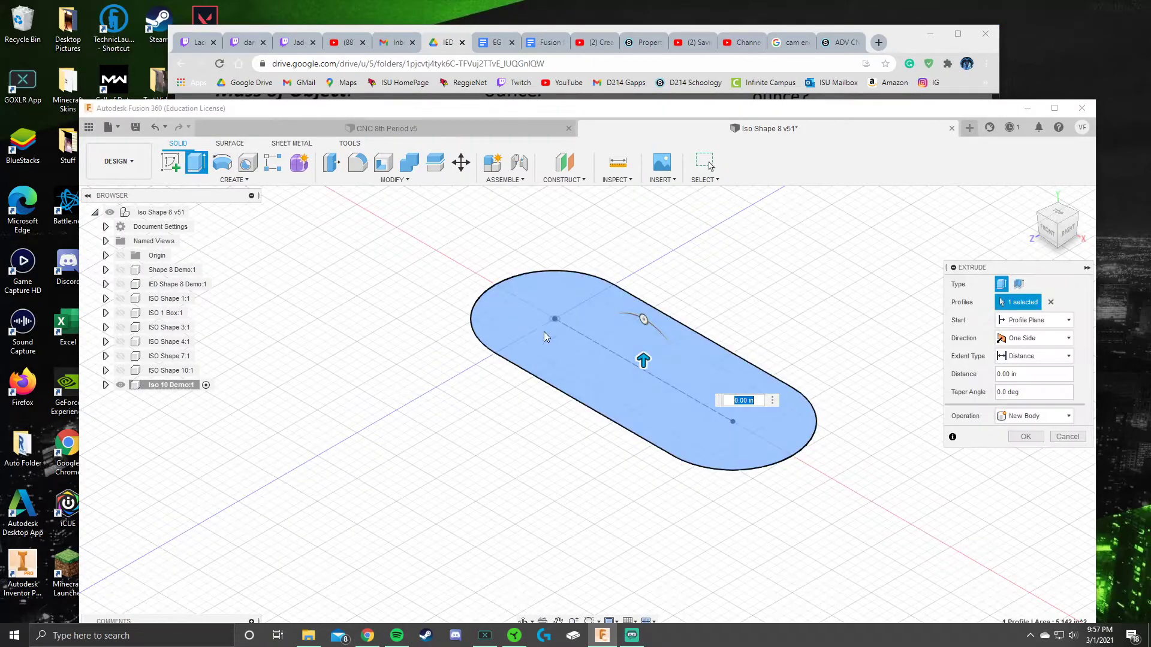
pyautogui.moveTo(644, 359); pyautogui.dragTo(642, 339)
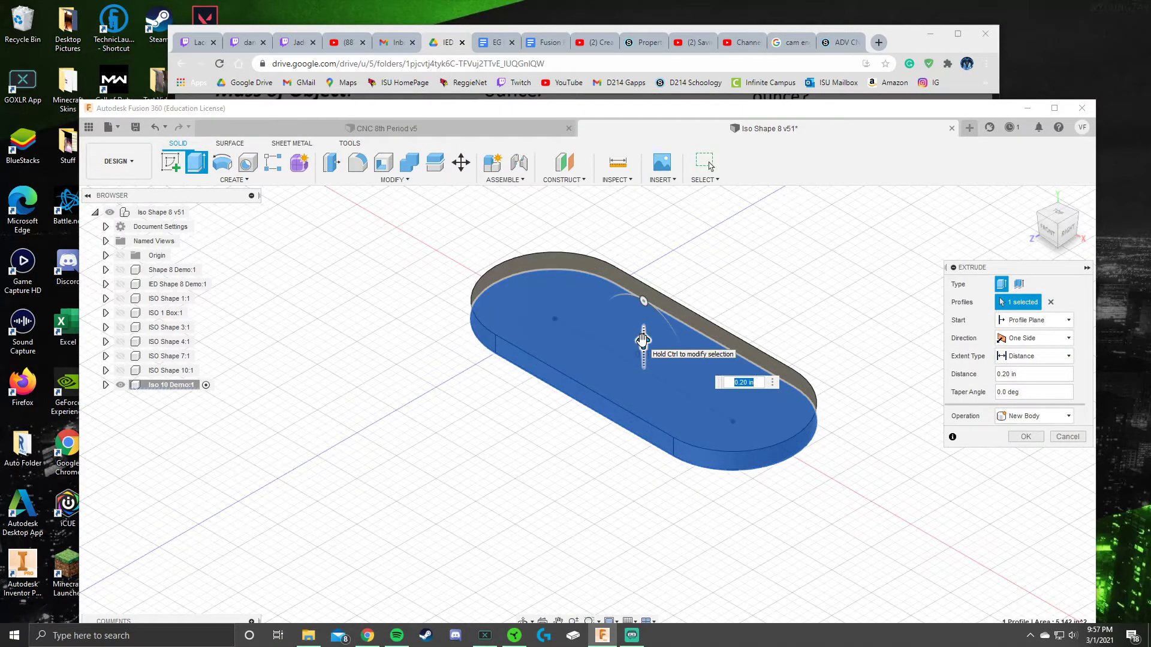
pyautogui.write('.5')
pyautogui.press('Return')
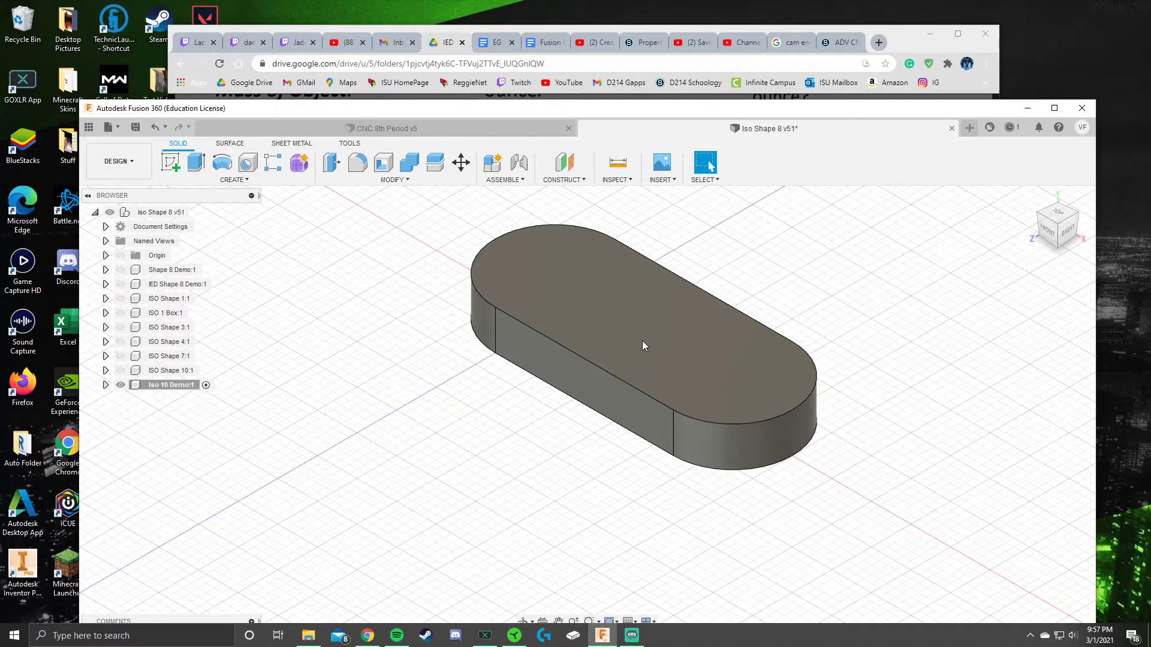
pyautogui.hotkey('ctrl', 's')
pyautogui.click(584, 418)
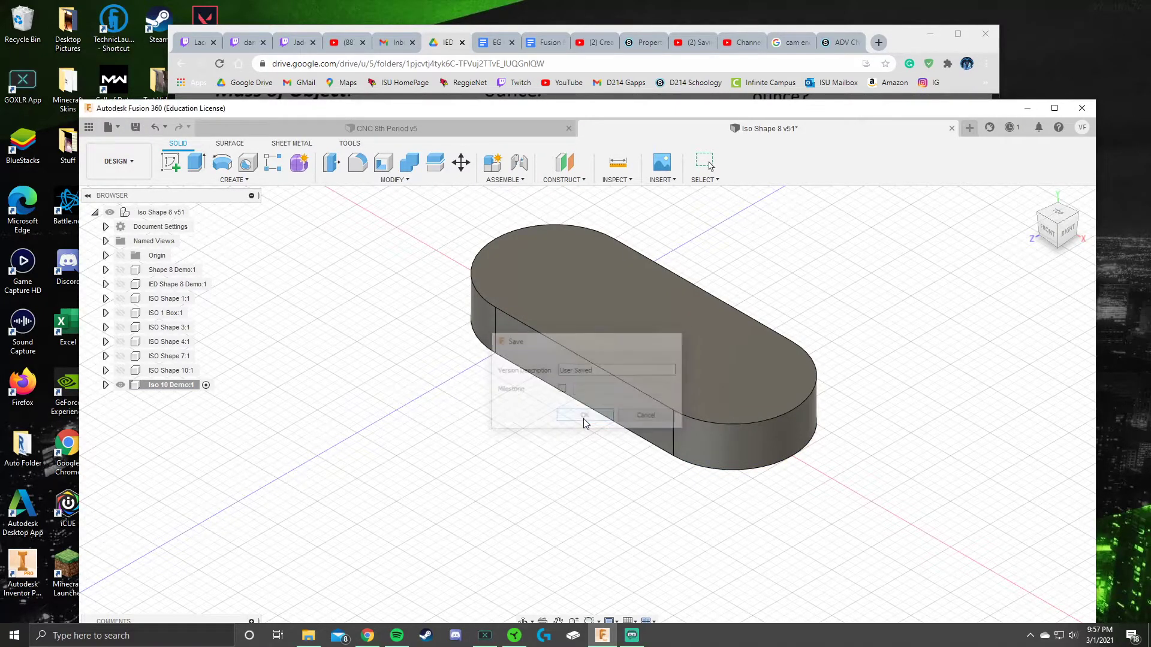
pyautogui.click(908, 48)
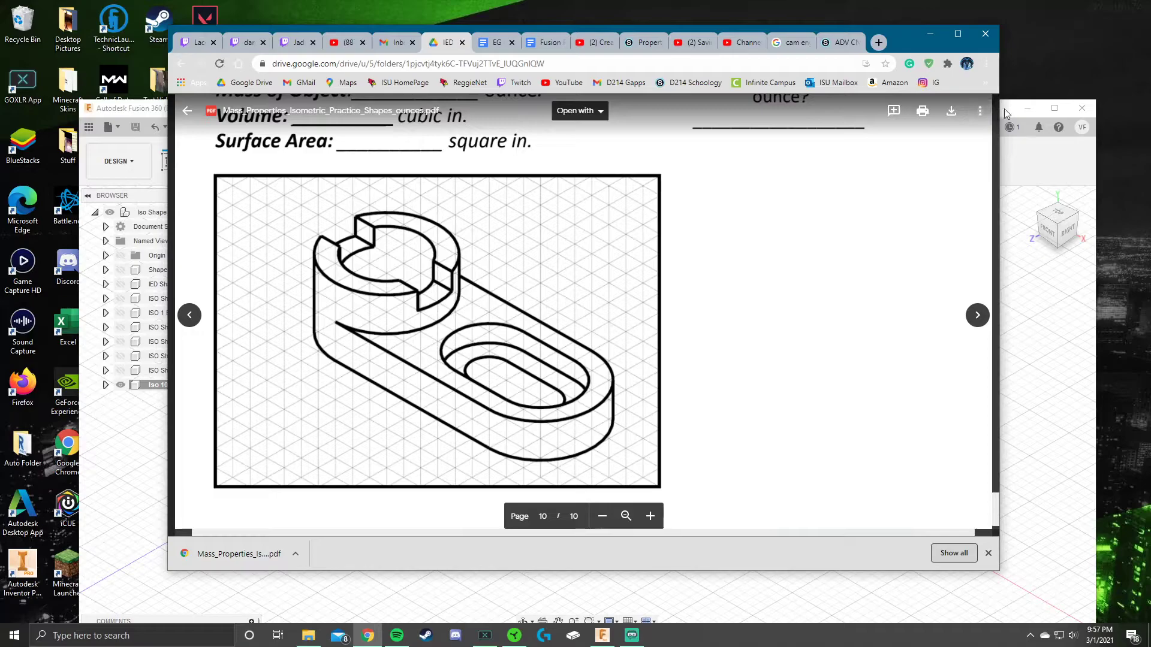
pyautogui.click(1005, 110)
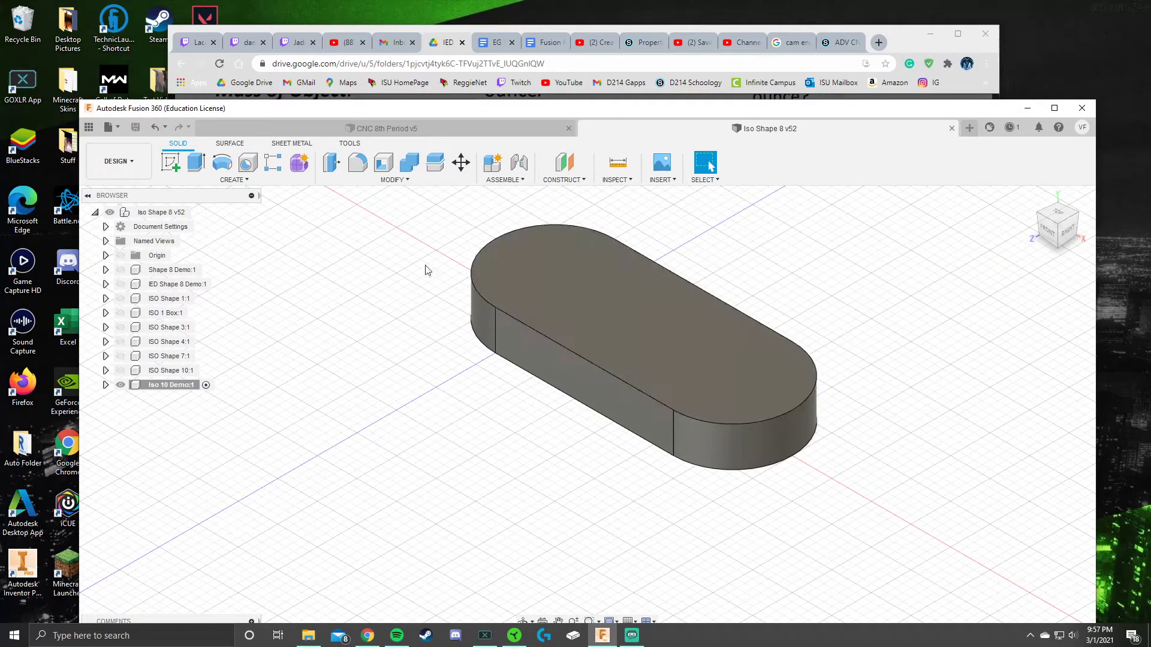
# Step: Start a sketch on the plate's top face and draw a circle centred on the origin
pyautogui.click(1057, 214)
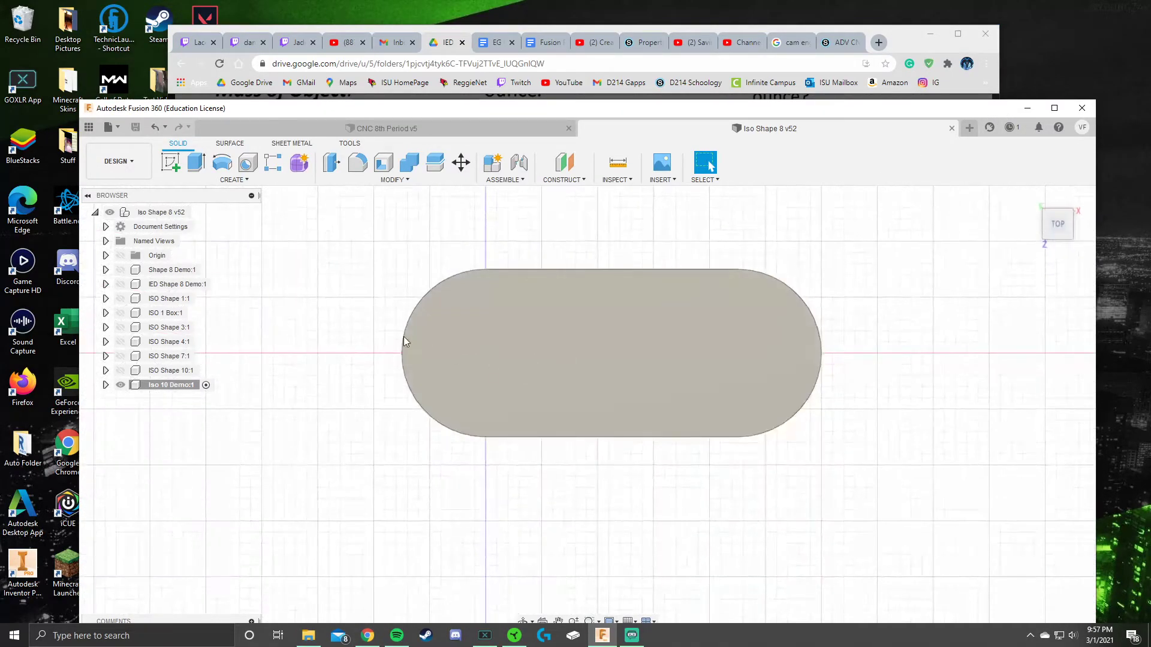
pyautogui.click(167, 166)
pyautogui.click(471, 351)
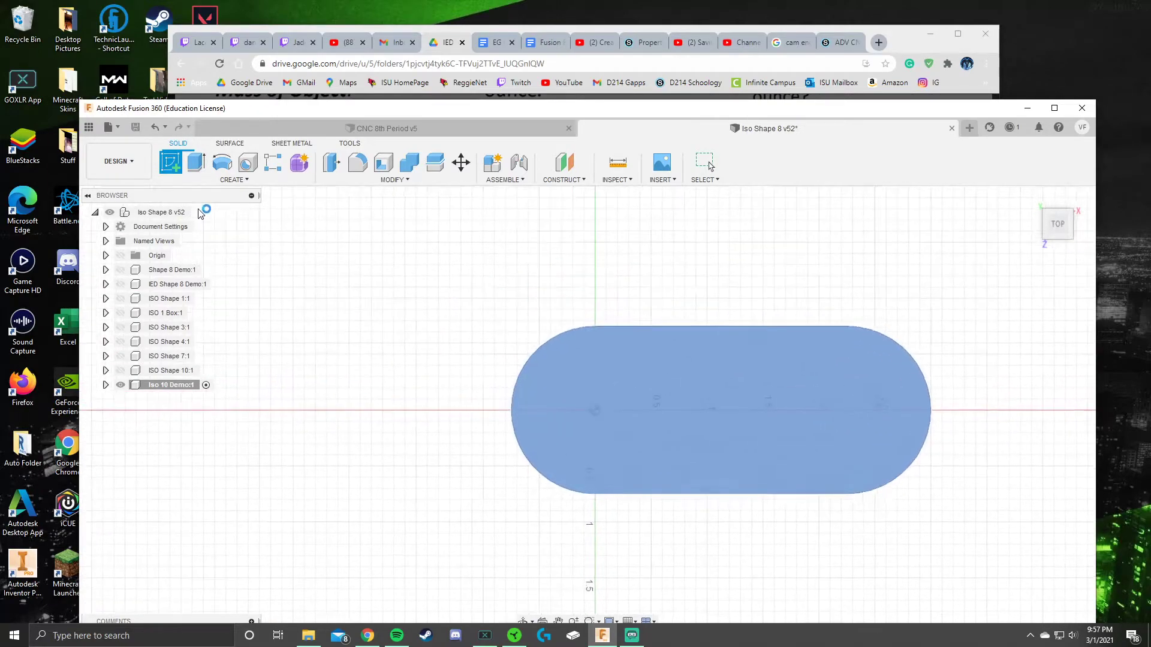
pyautogui.click(222, 162)
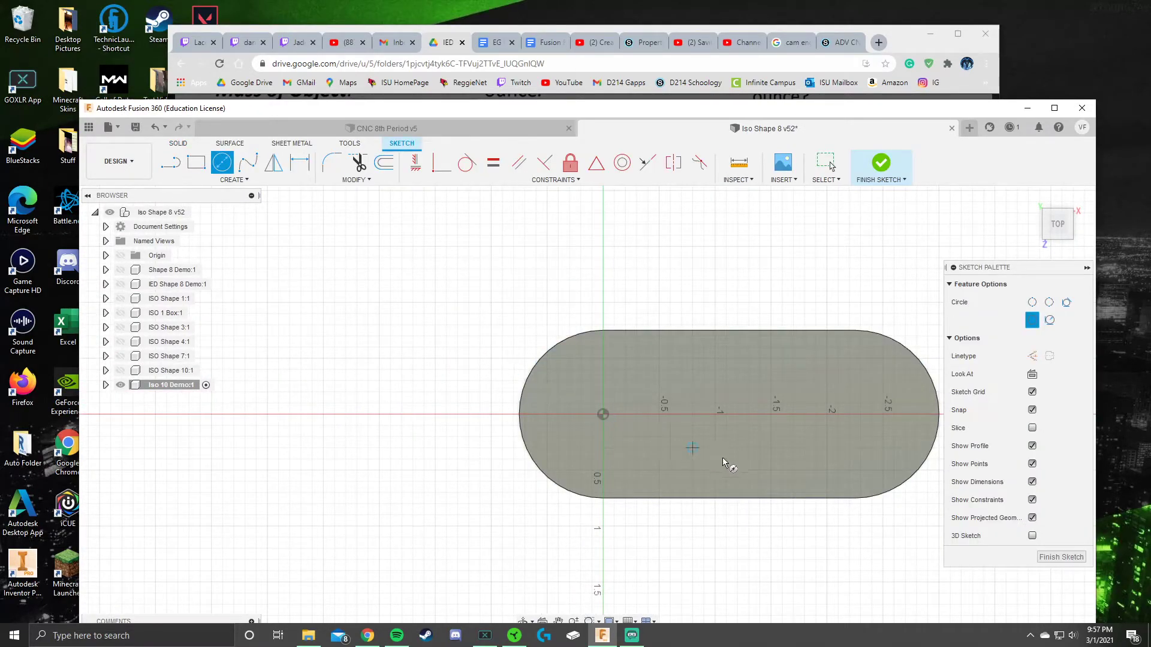
pyautogui.click(603, 415)
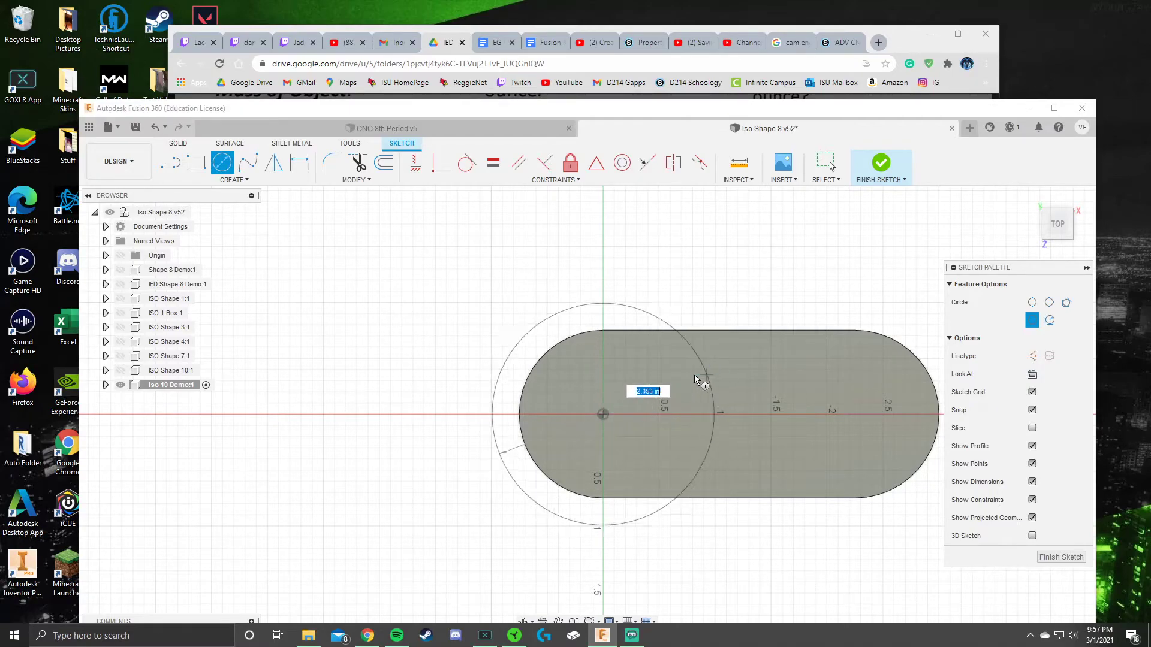
pyautogui.click(657, 383)
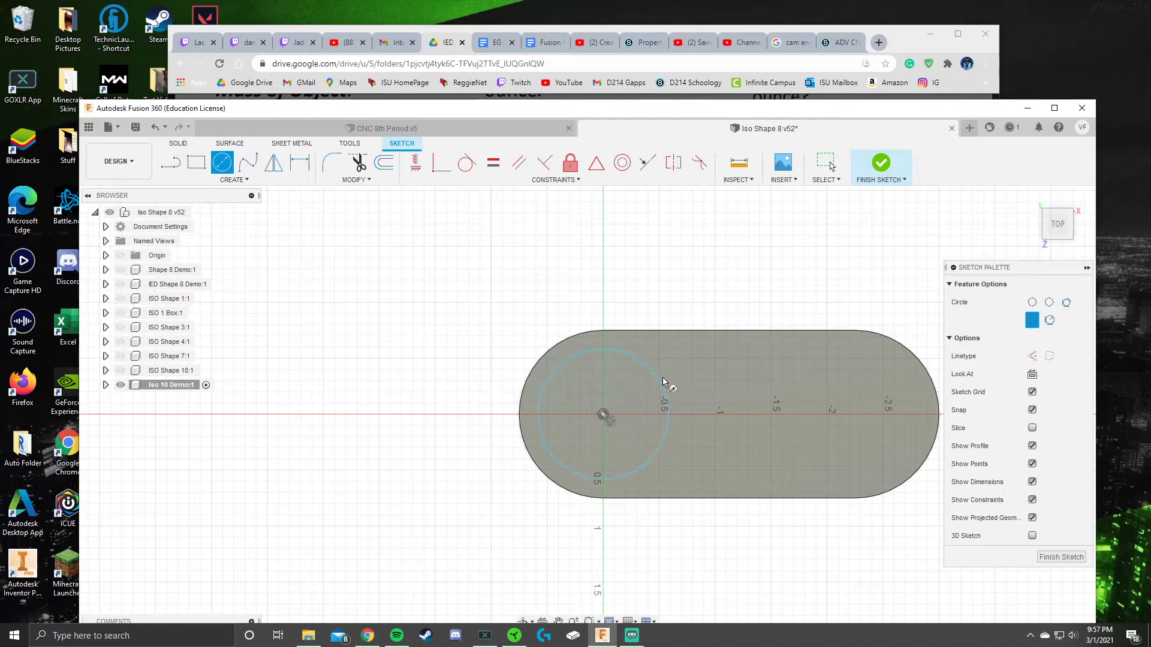
pyautogui.press('Escape')
pyautogui.scroll(5, 612, 427)
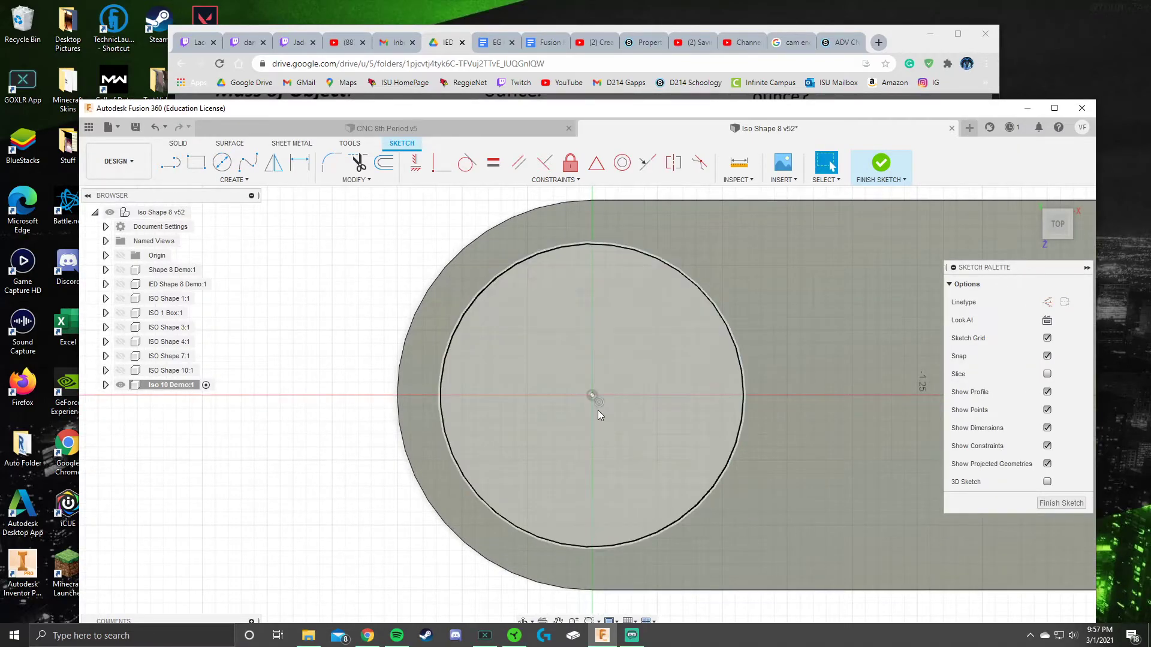
# Step: Dimension the circle's diameter to 1.5 in
pyautogui.click(510, 261)
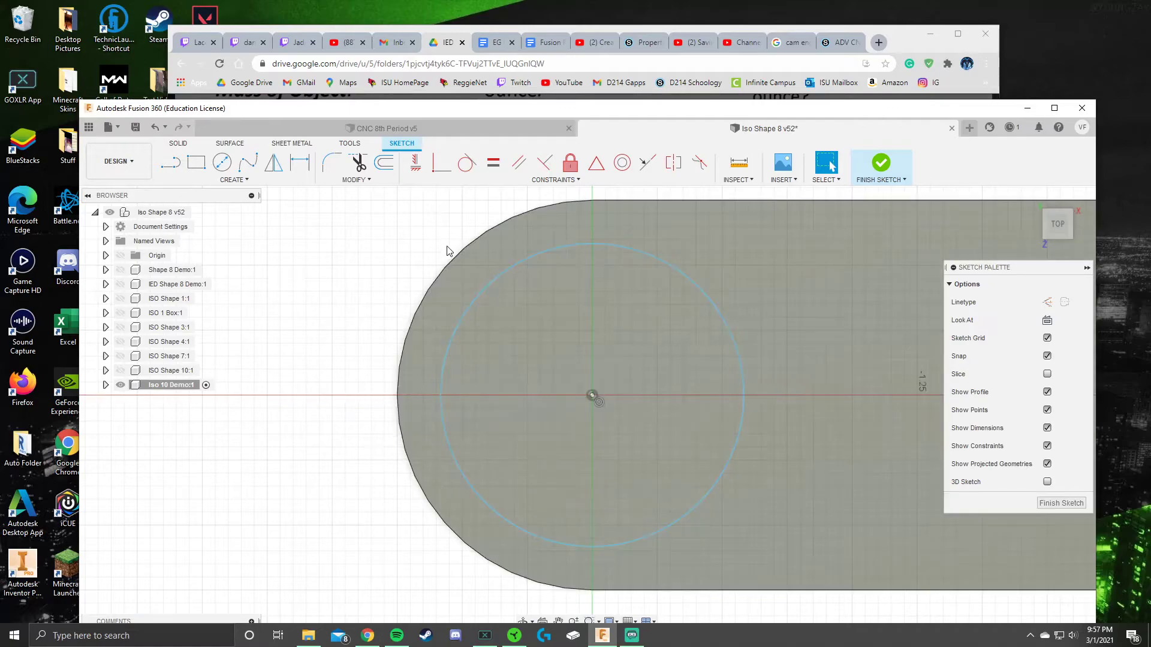
pyautogui.click(300, 161)
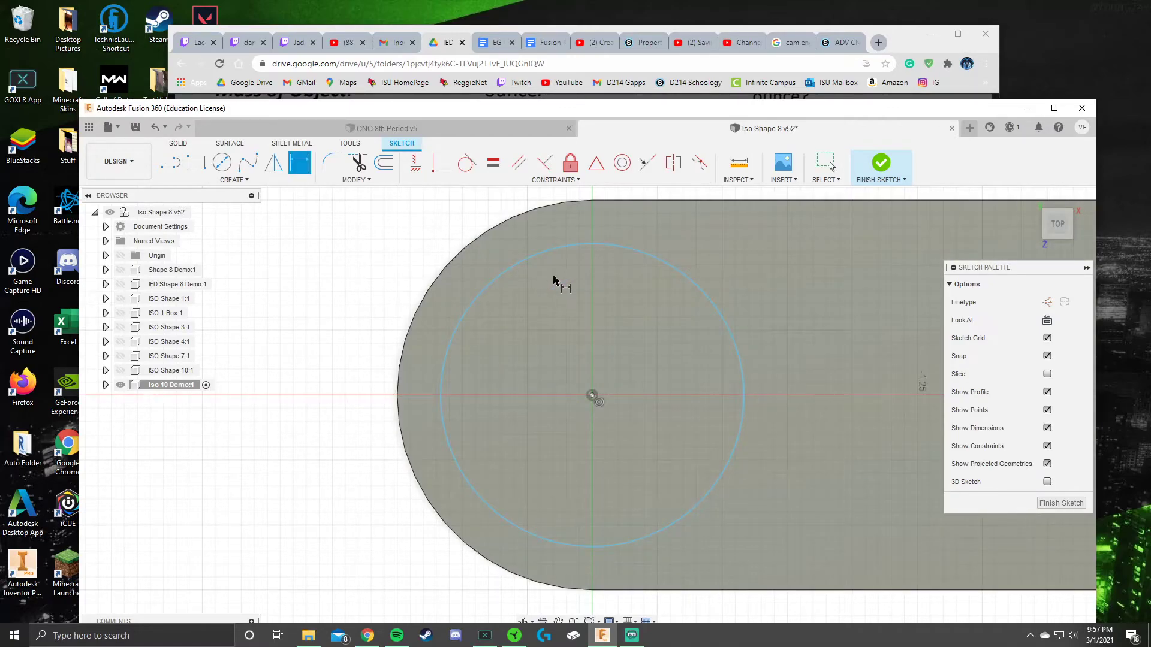
pyautogui.click(707, 301)
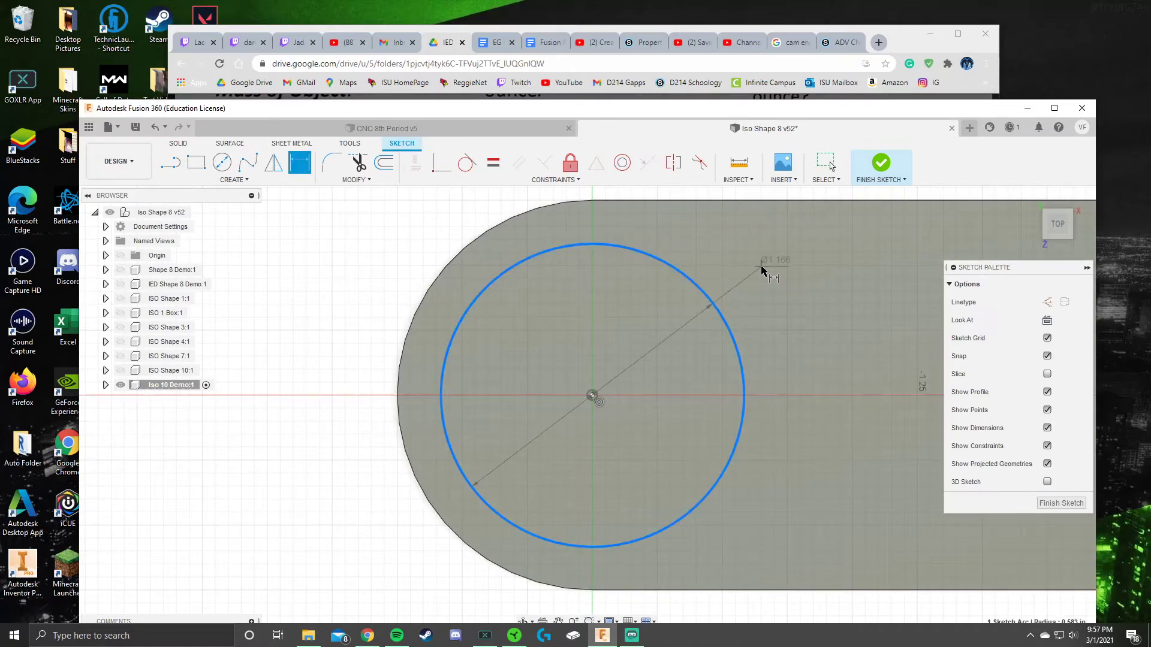
pyautogui.click(762, 267)
pyautogui.press('BackSpace')
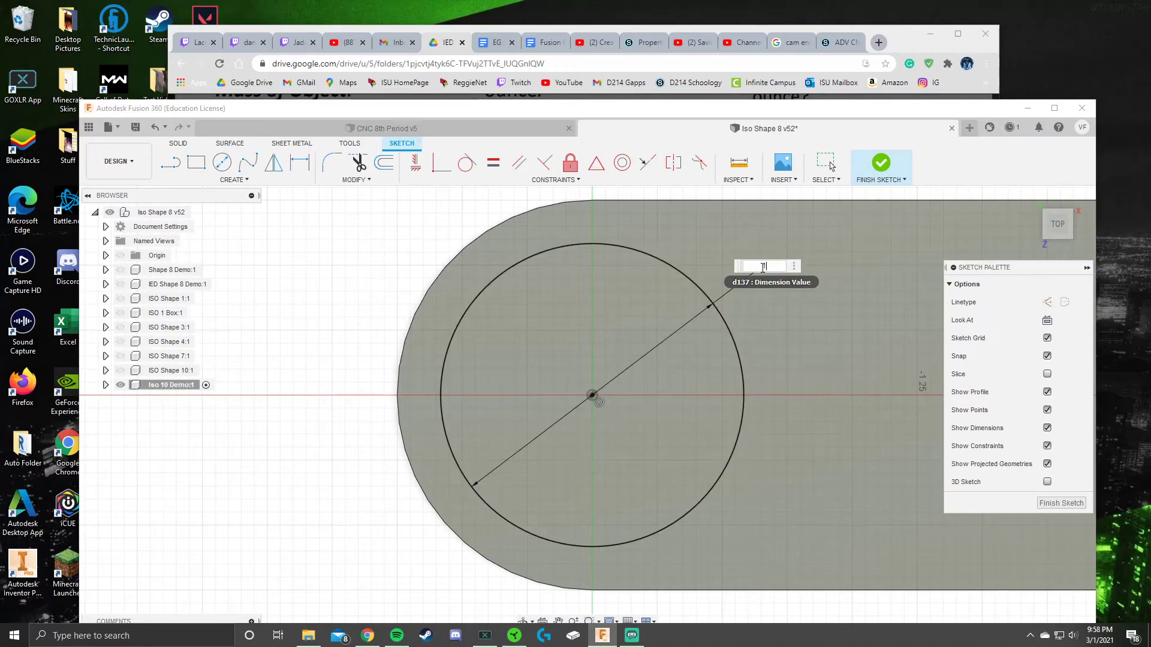
pyautogui.write('1.5')
pyautogui.press('Return')
pyautogui.press('Escape')
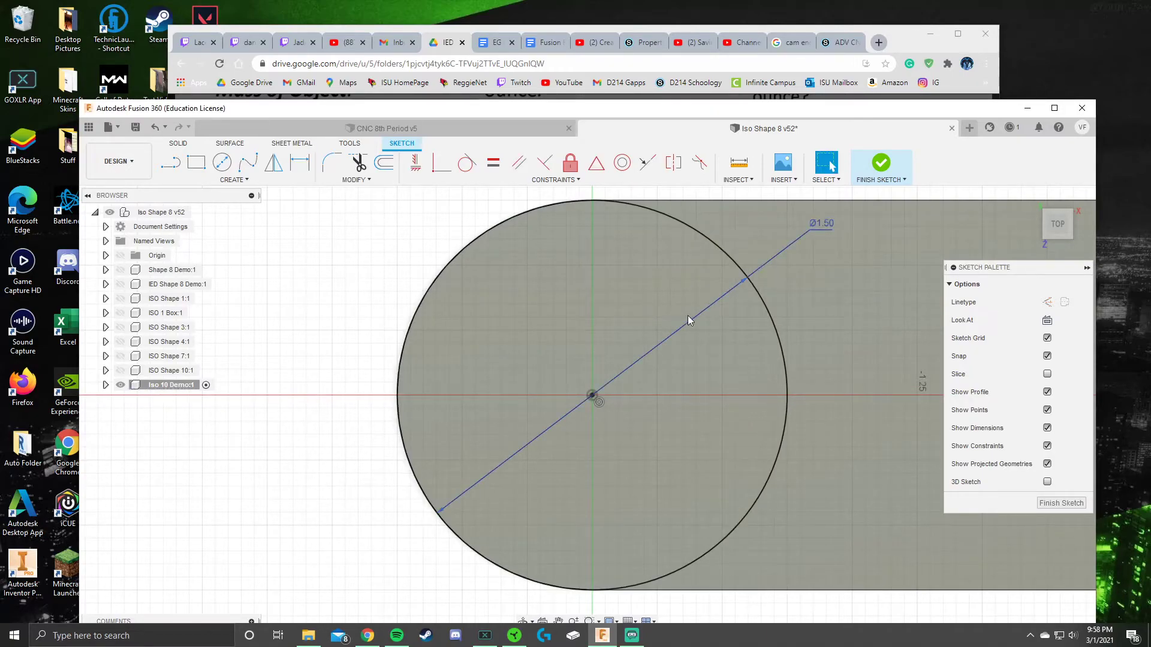
# Step: Delete the circle's concentric constraint and drag its centre right along the X axis
pyautogui.click(591, 395)
pyautogui.moveTo(548, 392); pyautogui.dragTo(642, 380)
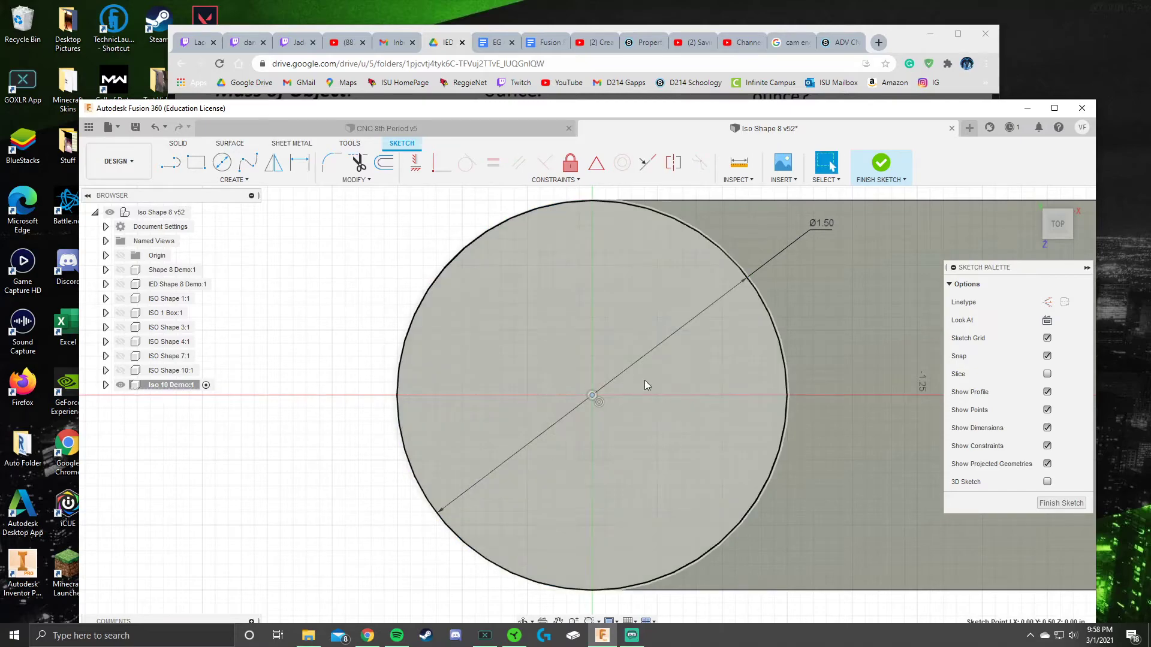
pyautogui.click(600, 403)
pyautogui.press('Delete')
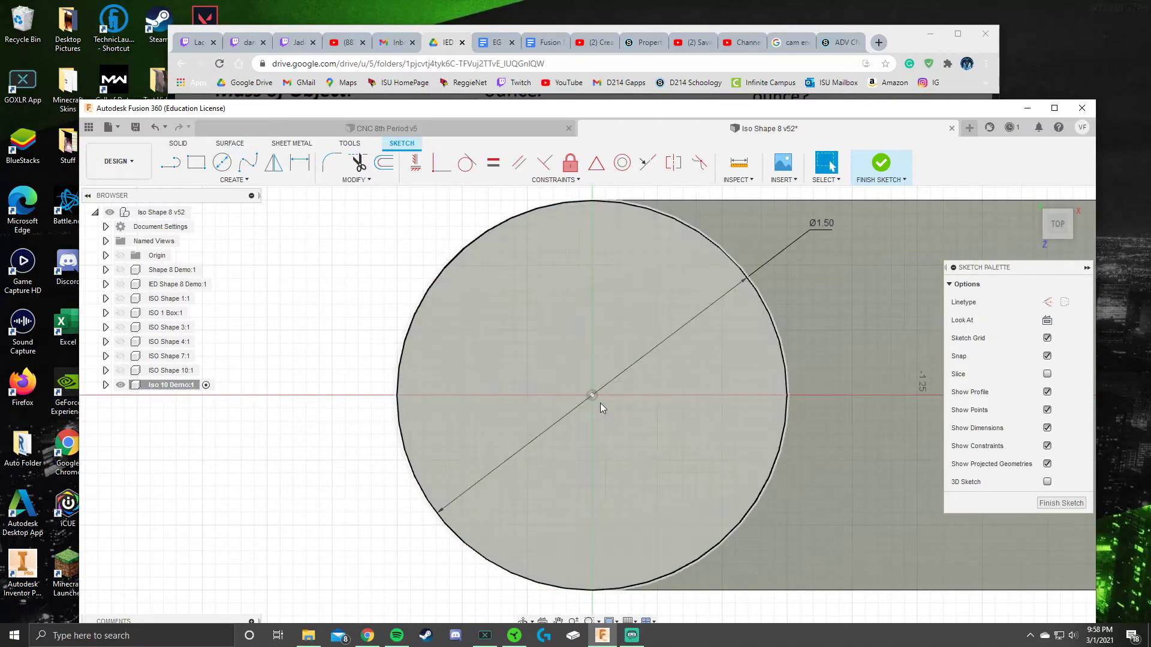
pyautogui.moveTo(593, 395); pyautogui.dragTo(645, 399)
pyautogui.scroll(-2, 746, 391)
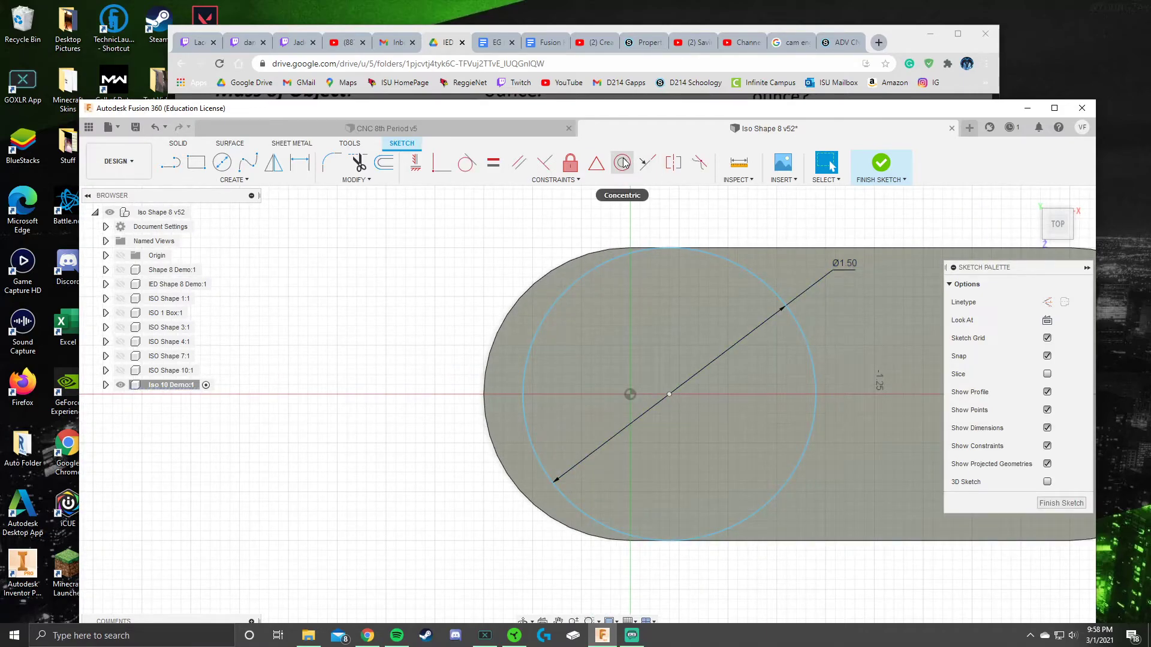
# Step: Apply a Concentric constraint between the Ø1.50 circle and the slot's left arc, then finish the sketch
pyautogui.click(623, 162)
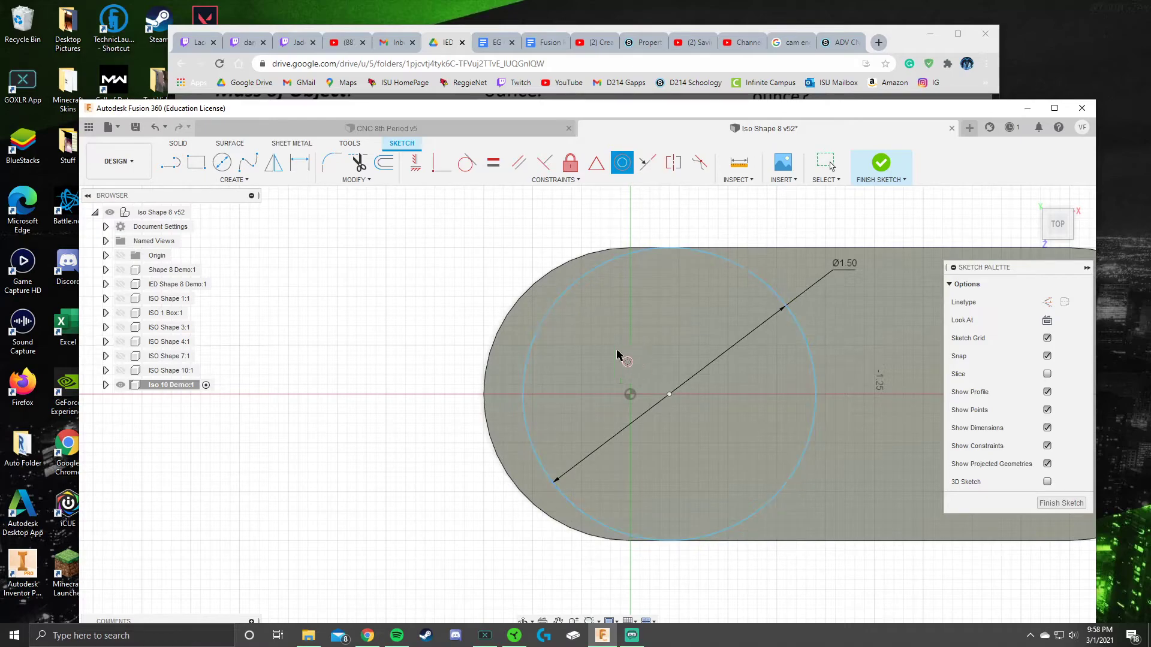
pyautogui.click(623, 167)
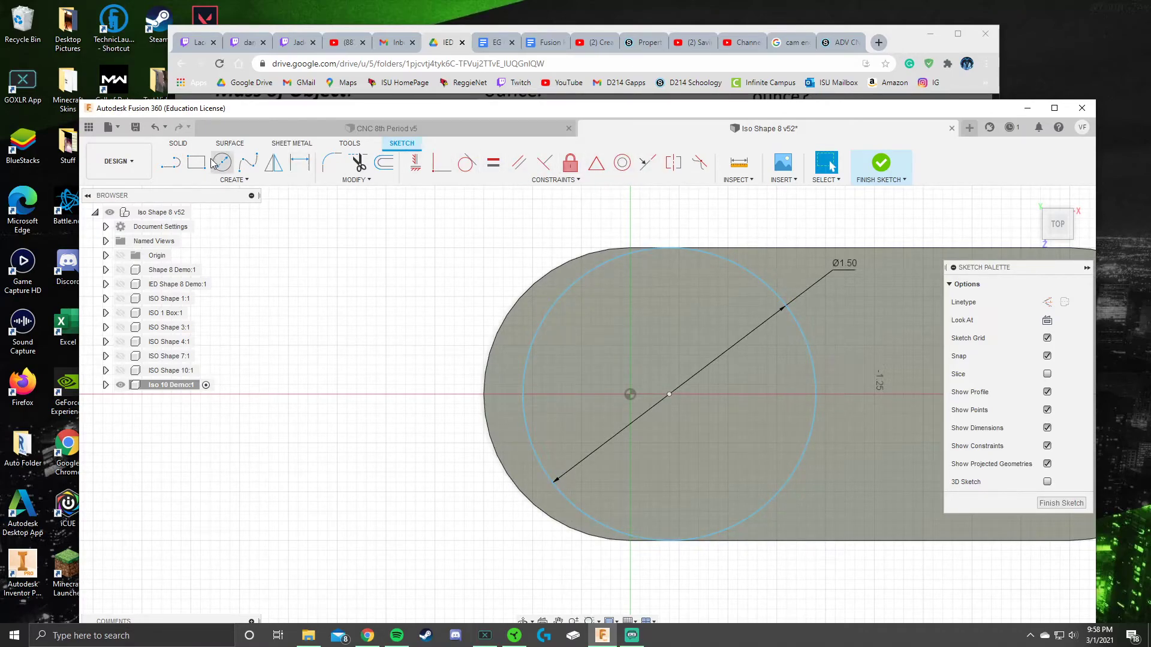
pyautogui.click(623, 163)
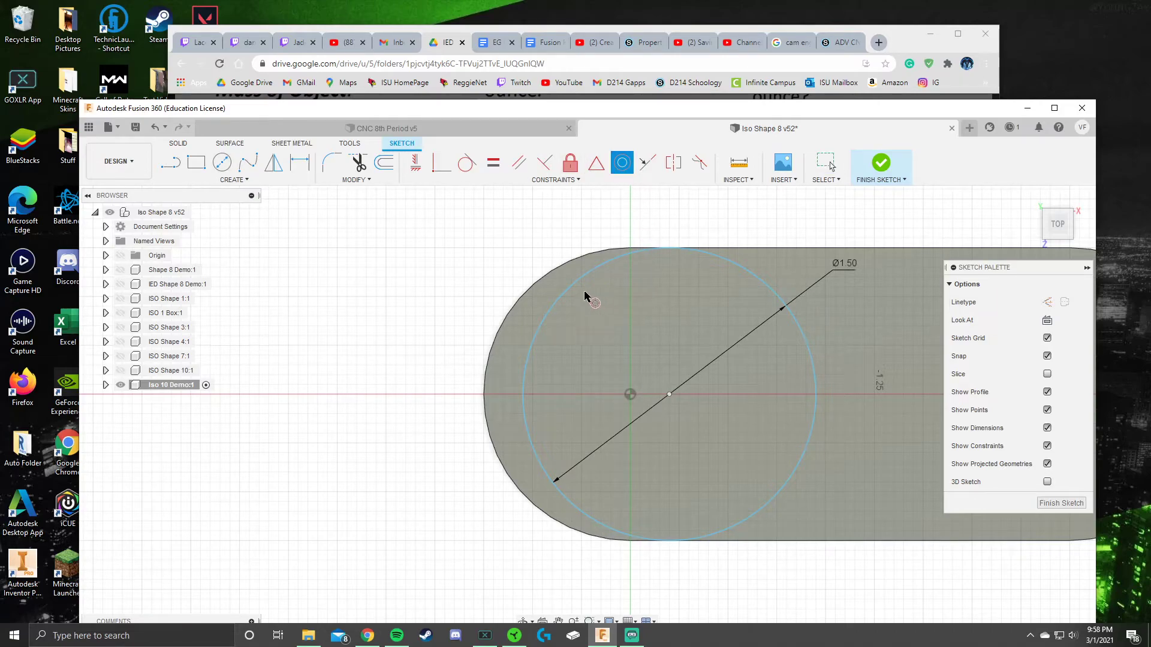
pyautogui.click(569, 290)
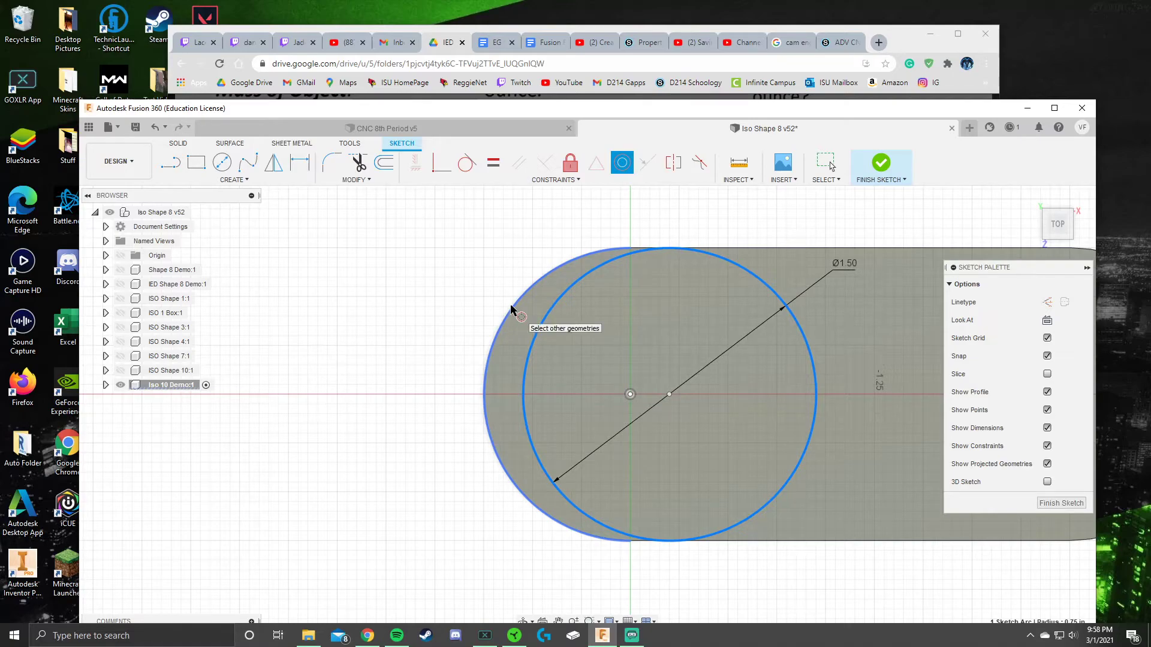
pyautogui.click(510, 321)
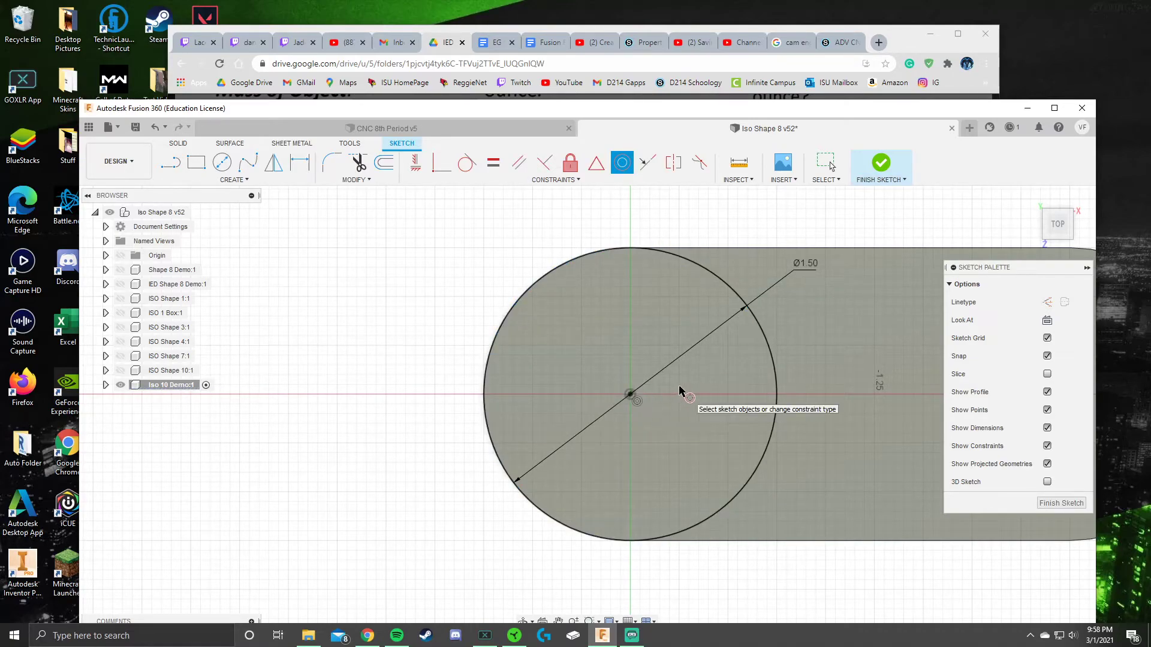
pyautogui.press('Escape')
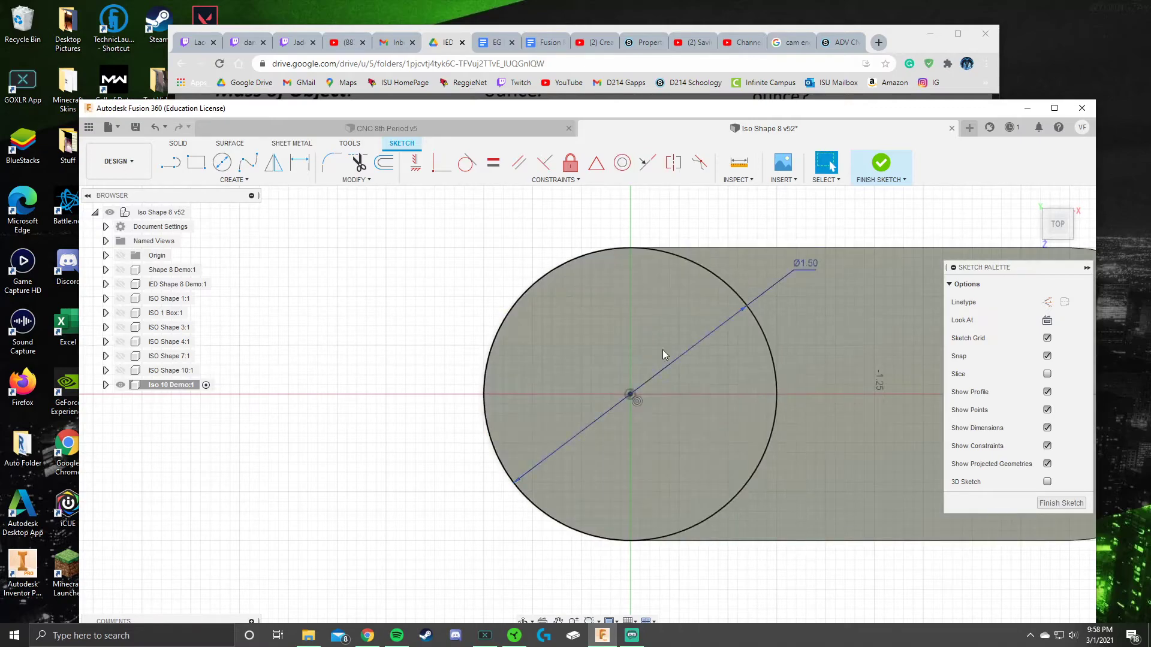
pyautogui.click(880, 165)
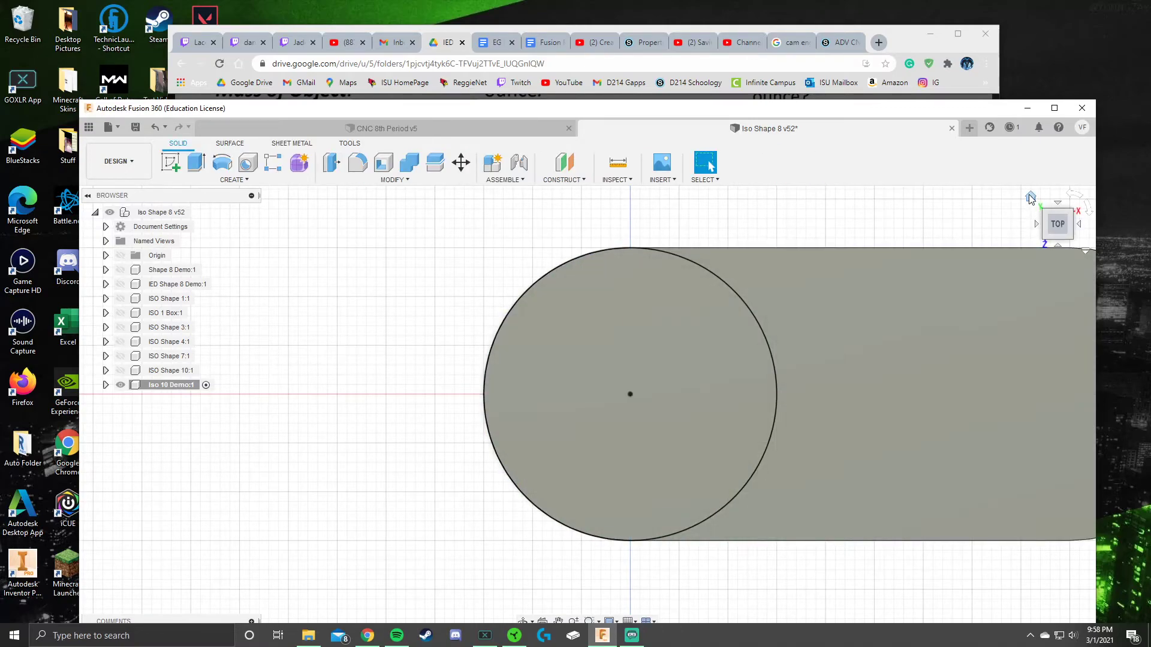
# Step: Extrude the Ø1.50 circular face 0.20 in upward as a Join boss
pyautogui.click(1032, 198)
pyautogui.click(196, 162)
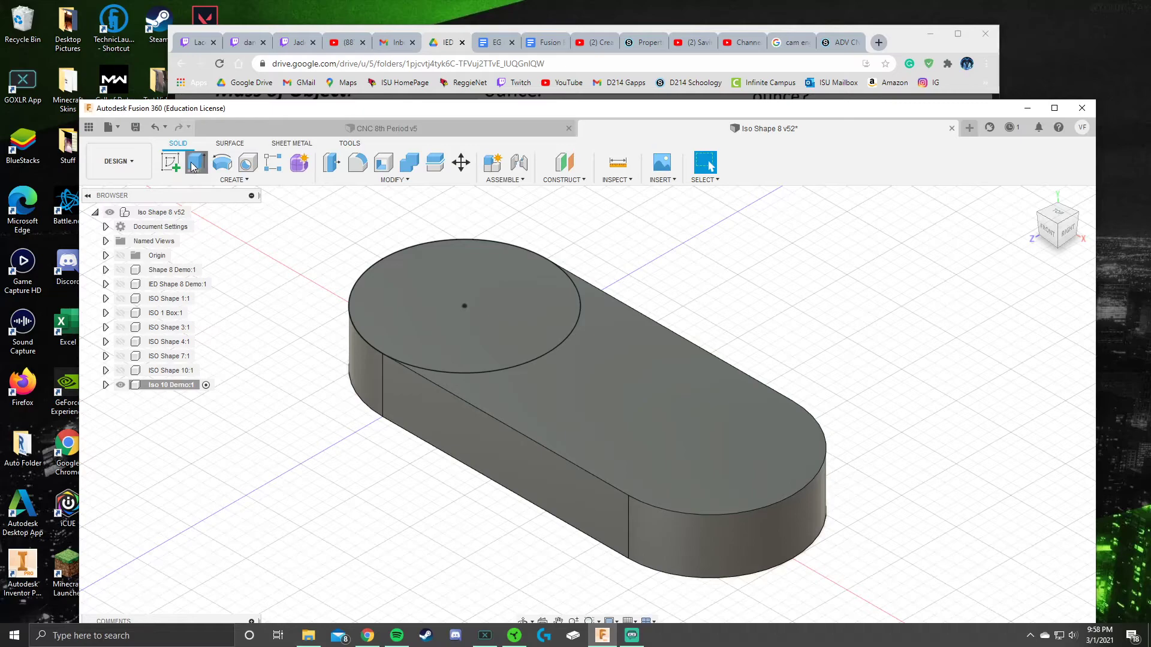
pyautogui.click(474, 311)
pyautogui.moveTo(464, 294); pyautogui.dragTo(469, 269)
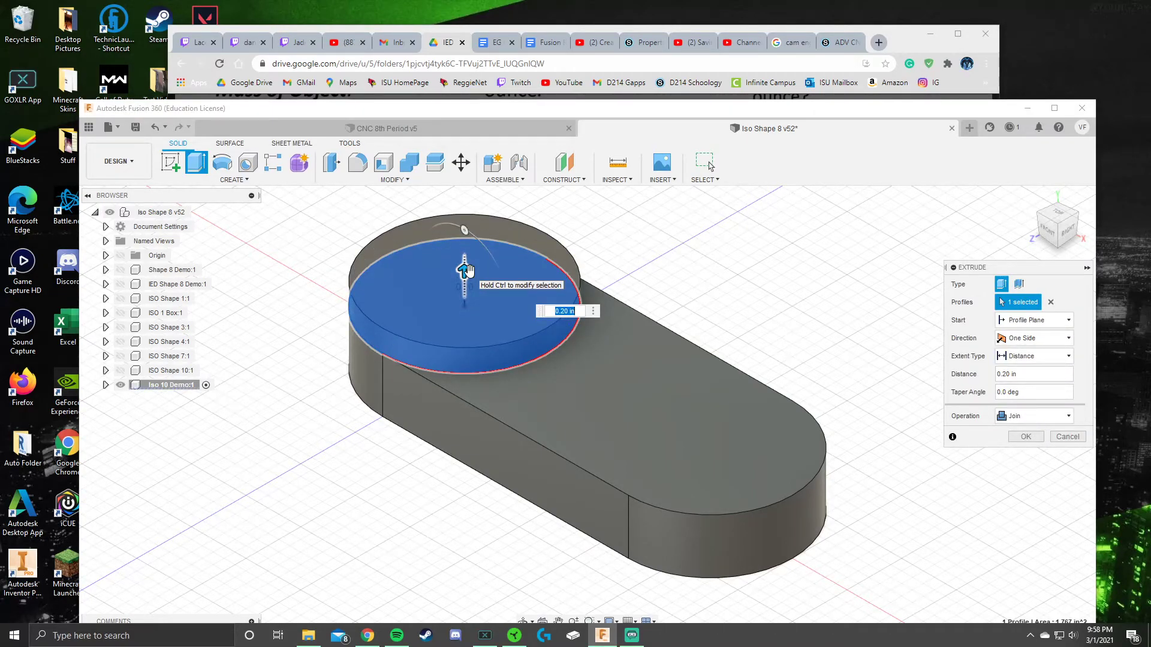
pyautogui.press('Return')
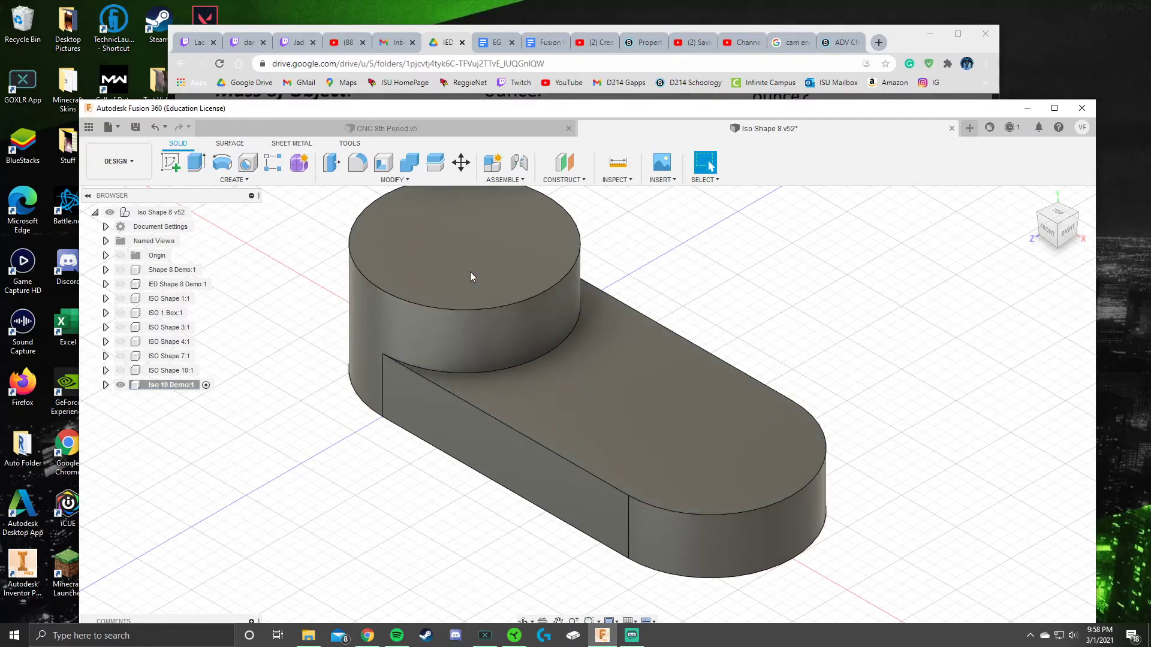
# Step: Save the design and bring the reference drawing PDF to the front
pyautogui.click(135, 126)
pyautogui.click(588, 413)
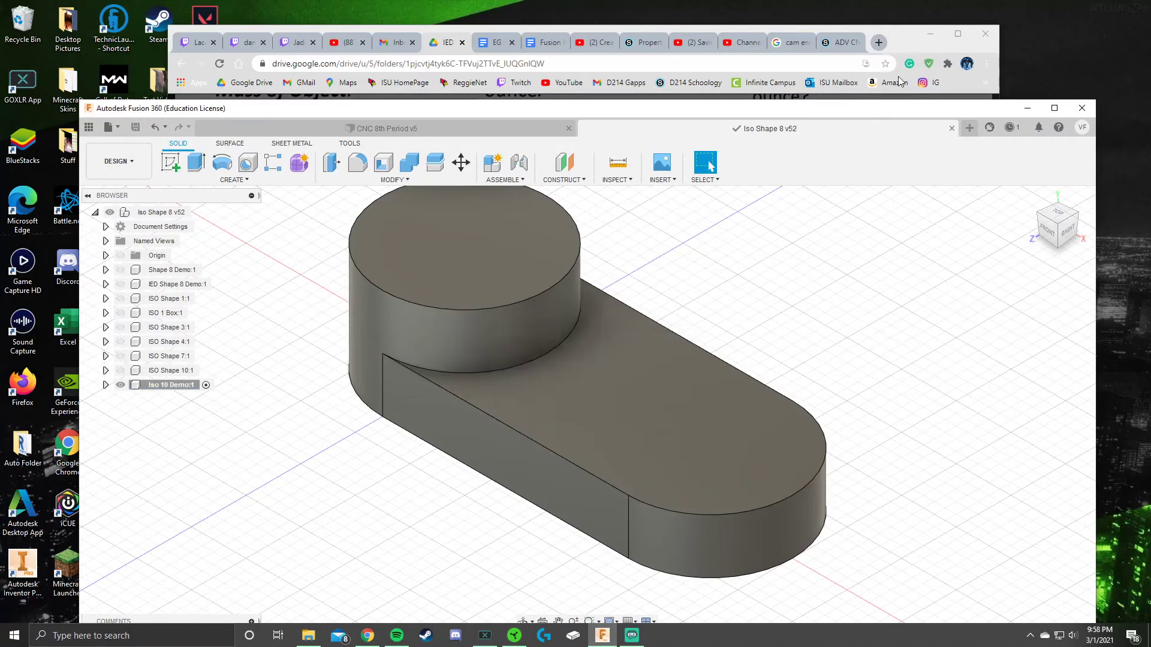
pyautogui.click(898, 38)
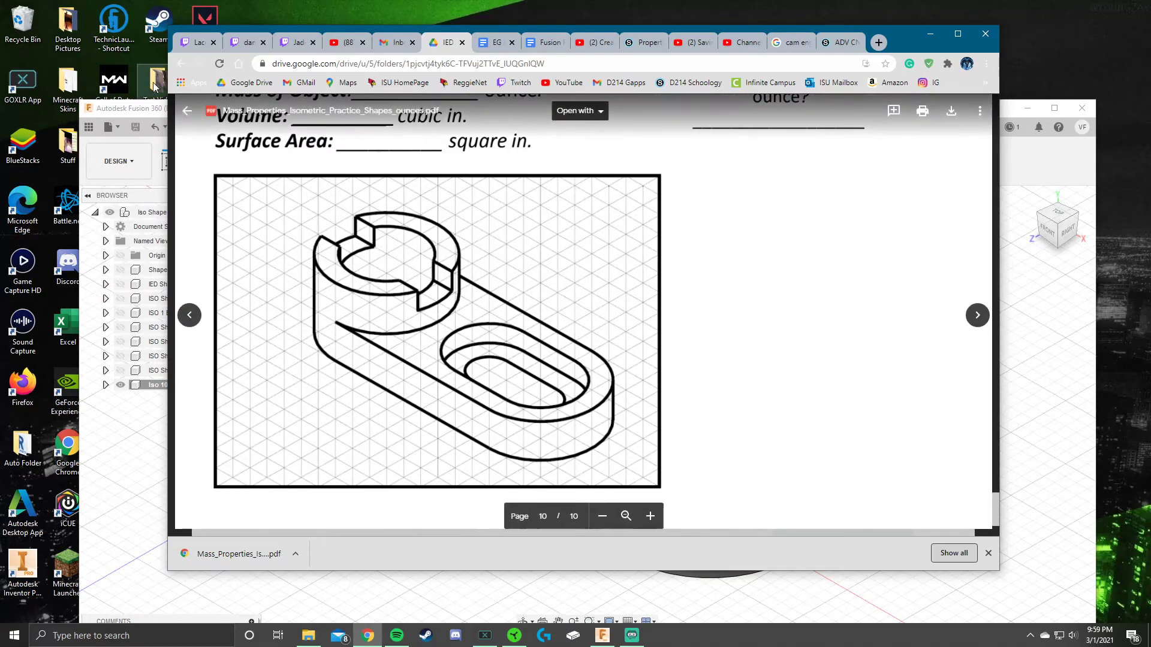
# Step: Back in Fusion 360, start a new sketch on the boss's top face
pyautogui.click(145, 111)
pyautogui.moveTo(582, 332); pyautogui.dragTo(554, 380, button='middle')
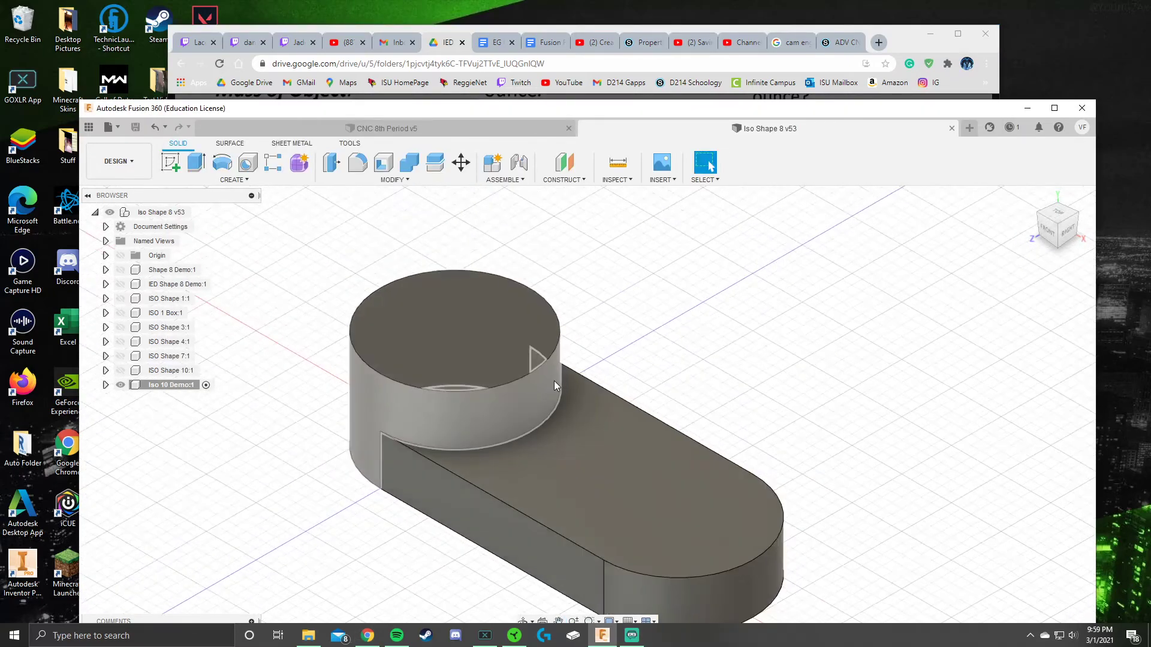
pyautogui.click(170, 162)
pyautogui.click(465, 348)
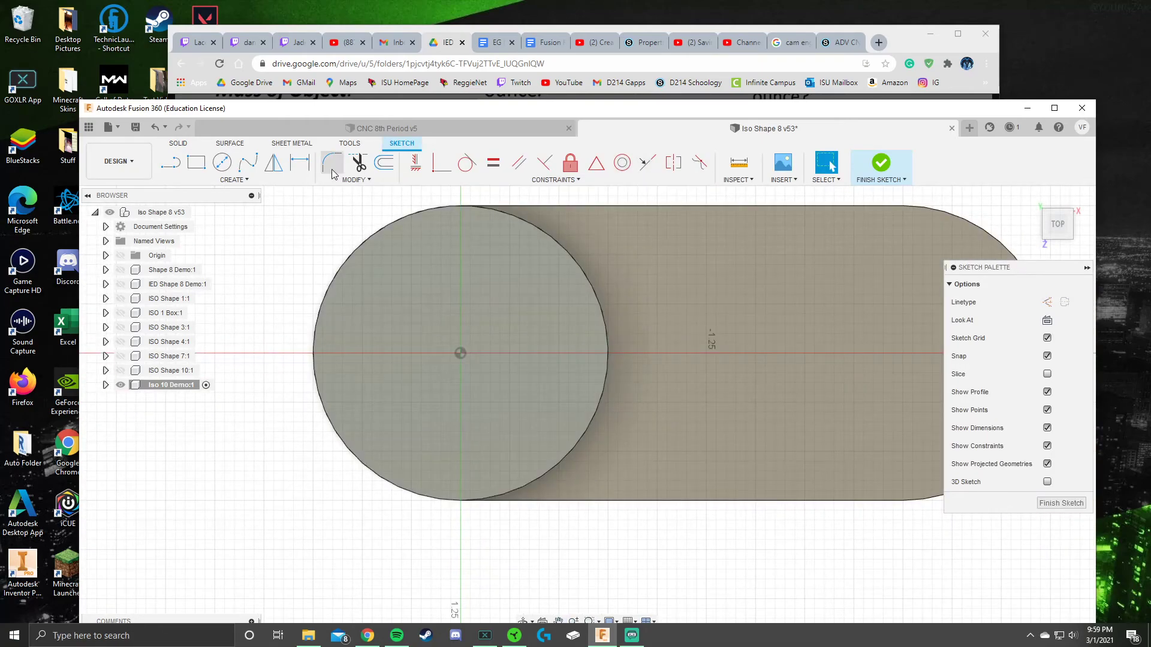
# Step: Draw a Ø1.00 circle at the boss centre, constrain it concentric, and finish the sketch
pyautogui.click(222, 162)
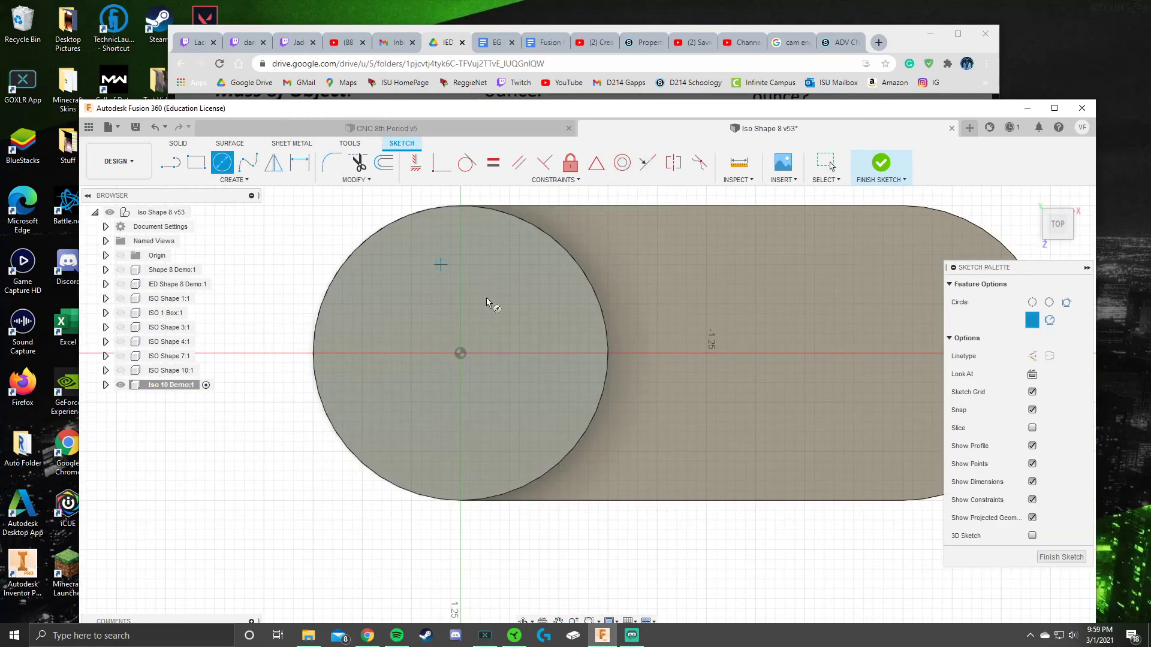
pyautogui.click(461, 356)
pyautogui.write('1')
pyautogui.press('Return')
pyautogui.press('Return')
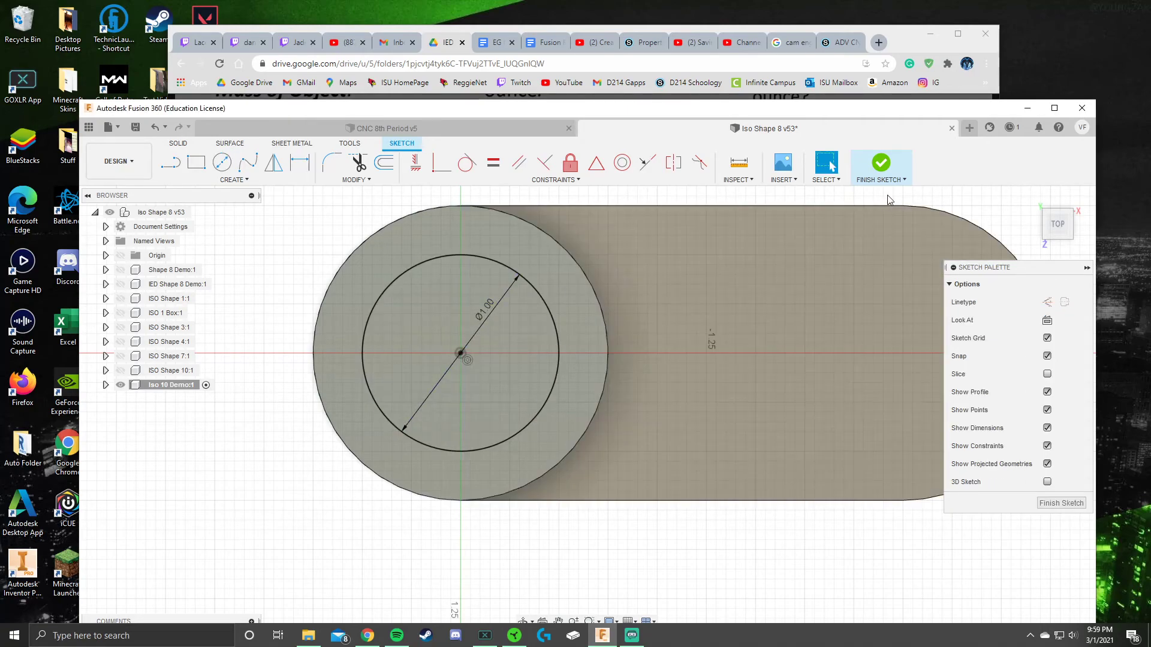
pyautogui.click(628, 167)
pyautogui.click(463, 355)
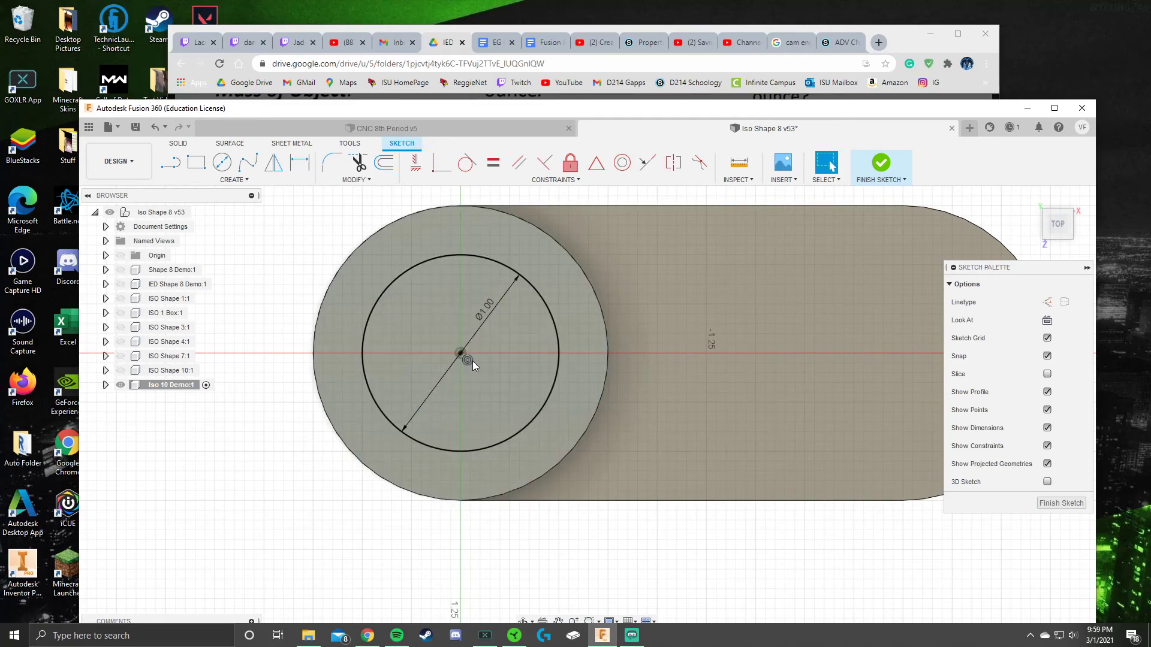
pyautogui.click(881, 162)
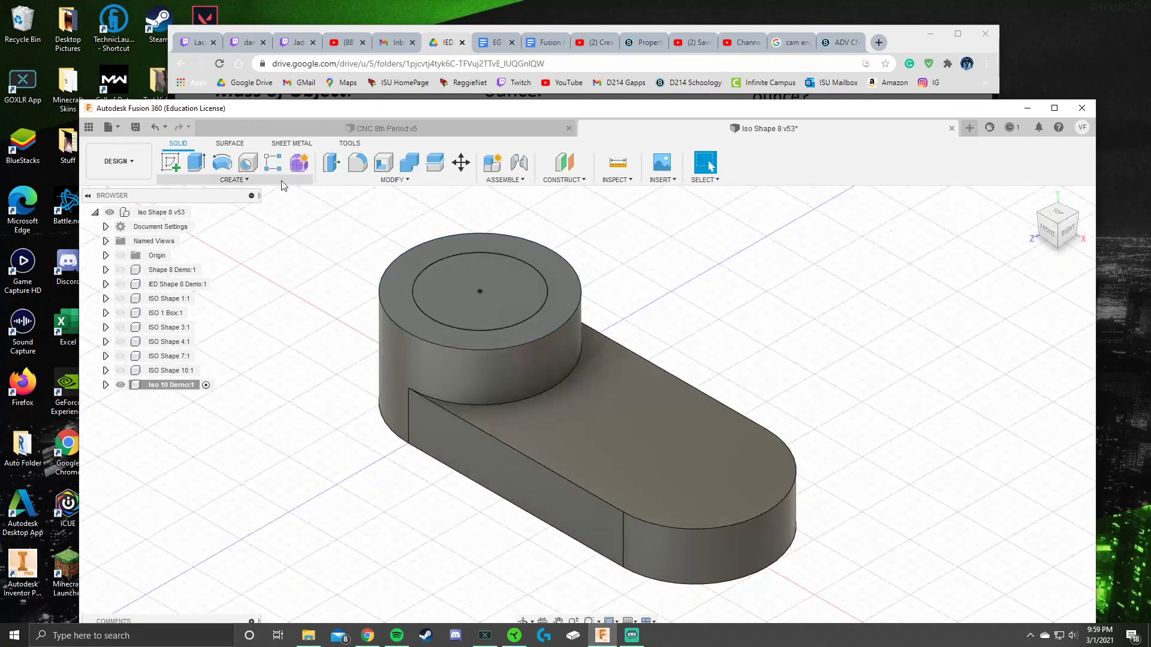
# Step: Extrude the inner Ø1.00 circle -2.20 in as a Cut through the part
pyautogui.click(196, 162)
pyautogui.click(495, 300)
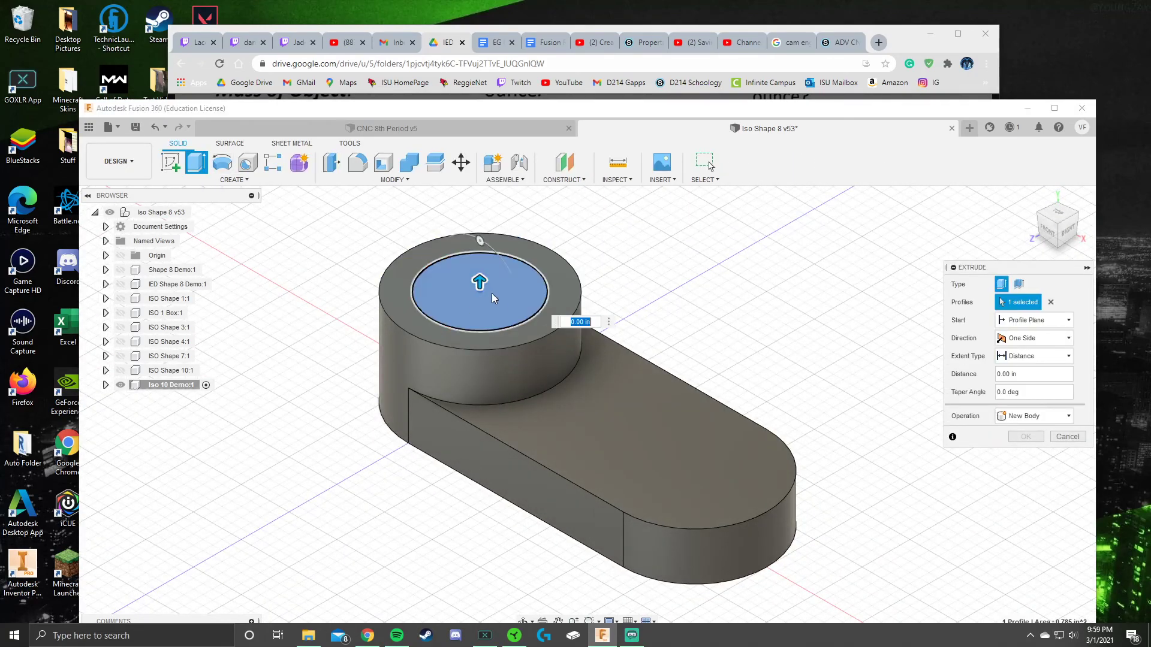
pyautogui.moveTo(480, 282); pyautogui.dragTo(491, 531)
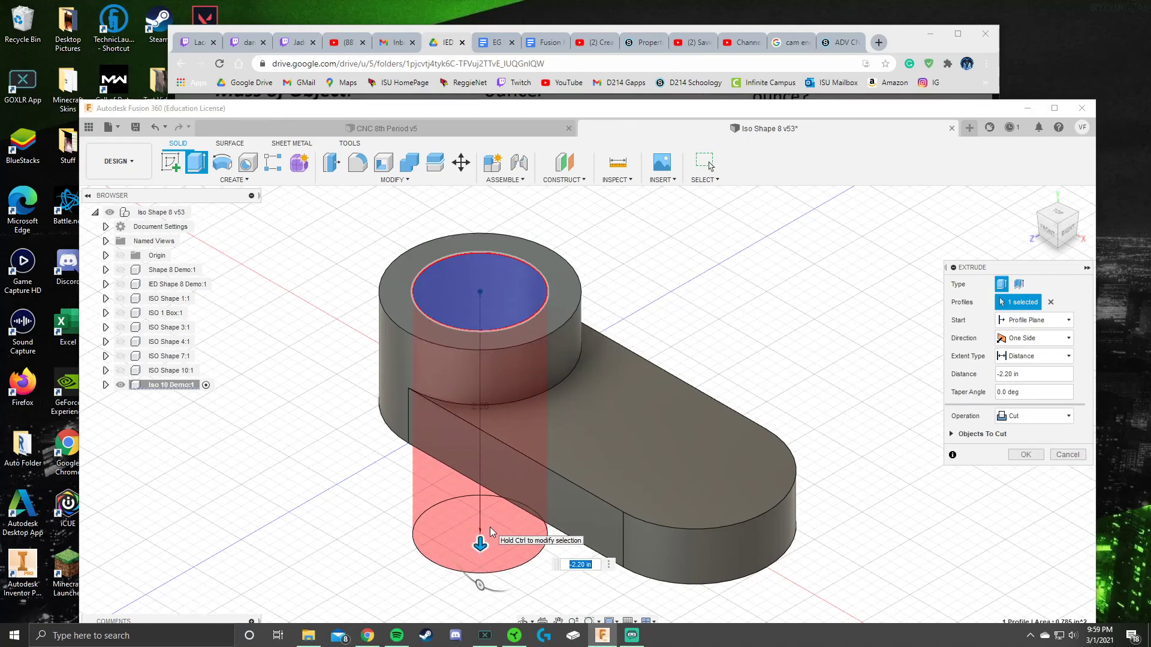
pyautogui.press('Return')
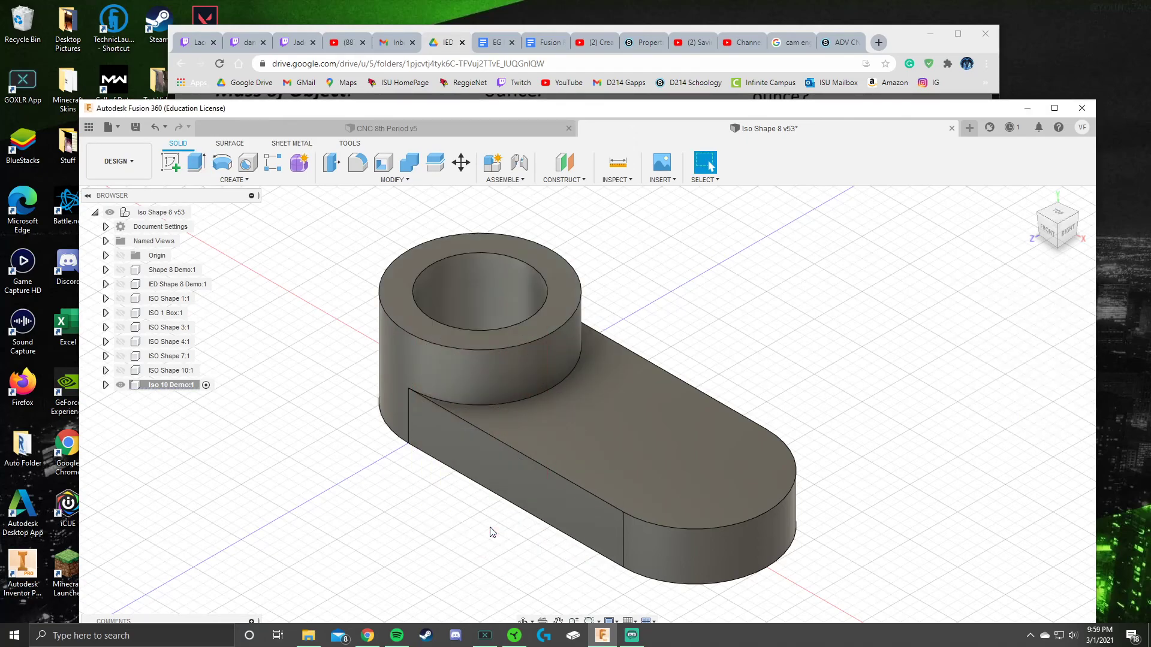
# Step: Save the model, then orbit it to inspect the finished hole
pyautogui.click(136, 127)
pyautogui.click(587, 421)
pyautogui.moveTo(672, 292)
pyautogui.keyDown('shift'); pyautogui.mouseDown(button='middle')
pyautogui.moveTo(665, 327)
pyautogui.moveTo(686, 301)
pyautogui.mouseUp(button='middle'); pyautogui.keyUp('shift')
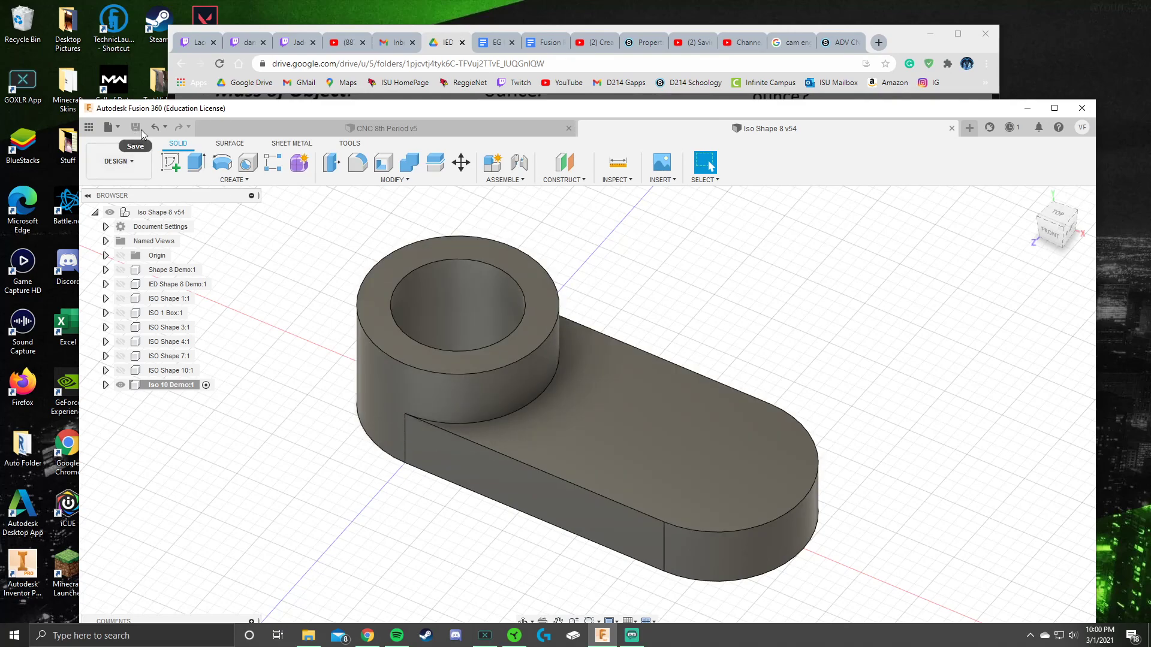
pyautogui.moveTo(603, 111); pyautogui.dragTo(586, 78)
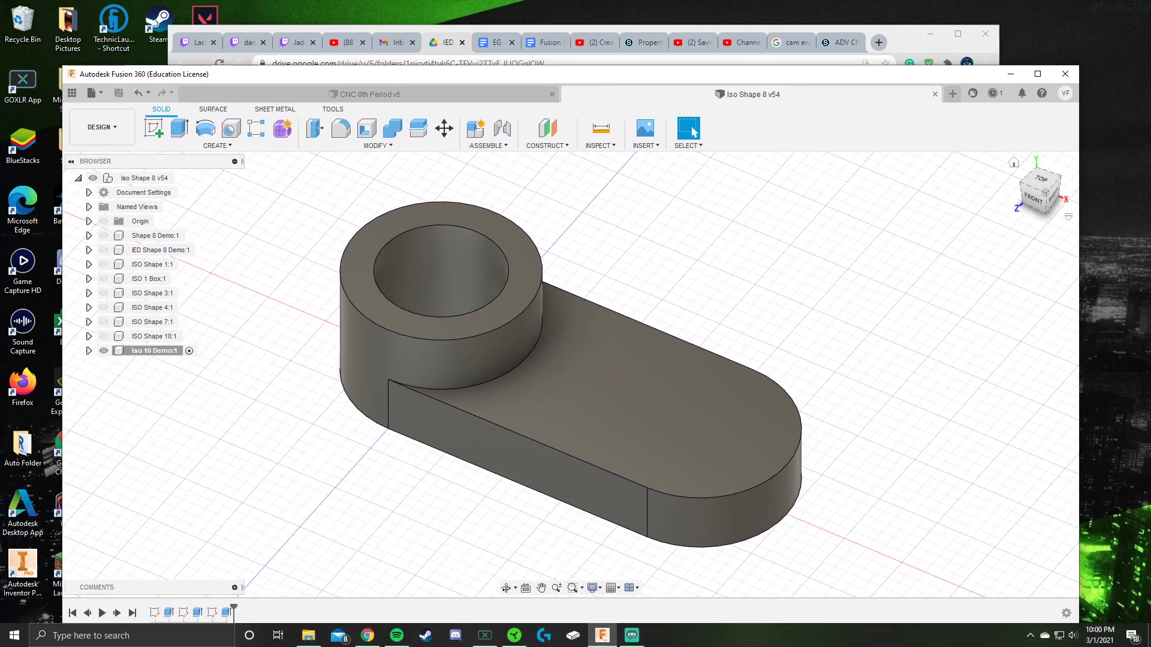